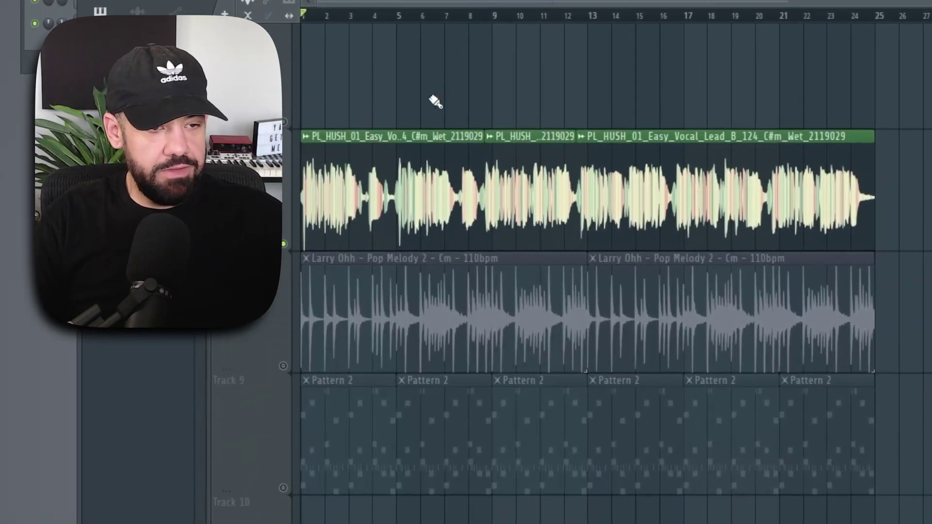
- Play the arrangement to hear the vocal lead clips
key(space)
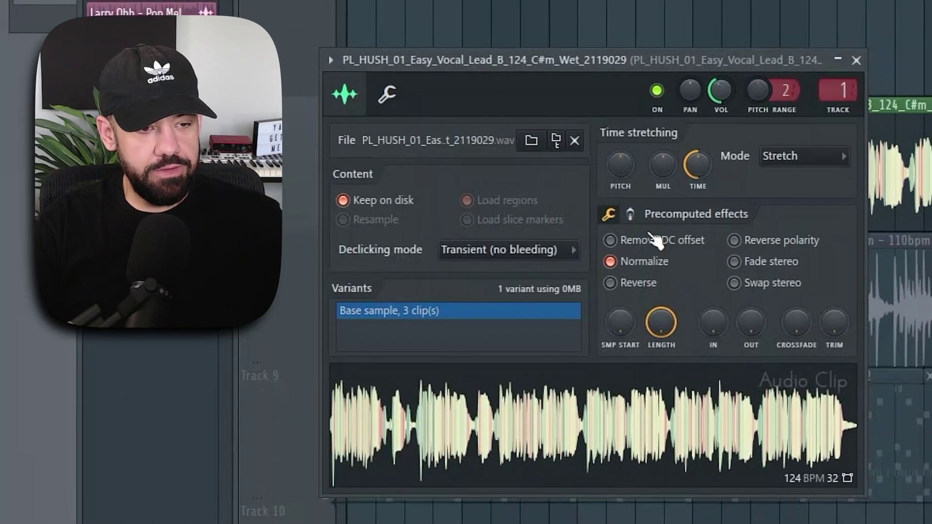
- Set the vocal clip's declicking mode to Generic (bleeding)
click(510, 252)
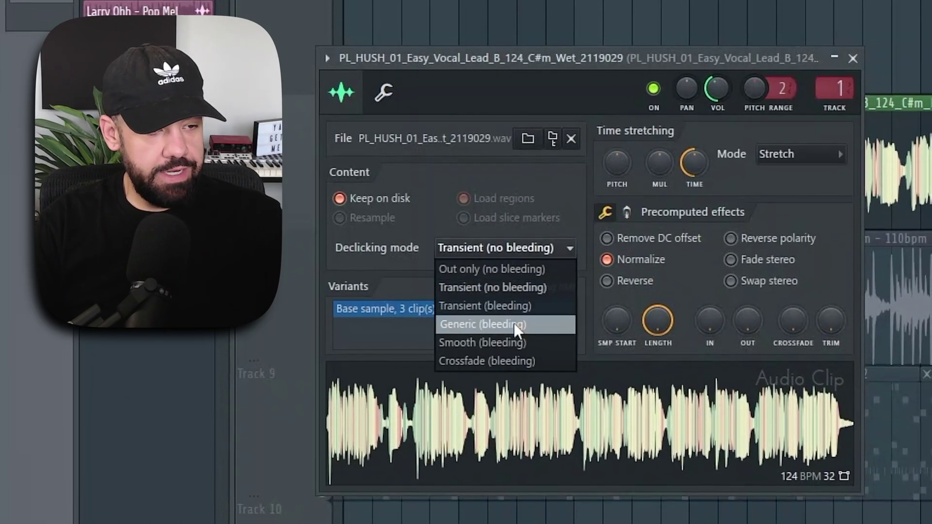
click(513, 321)
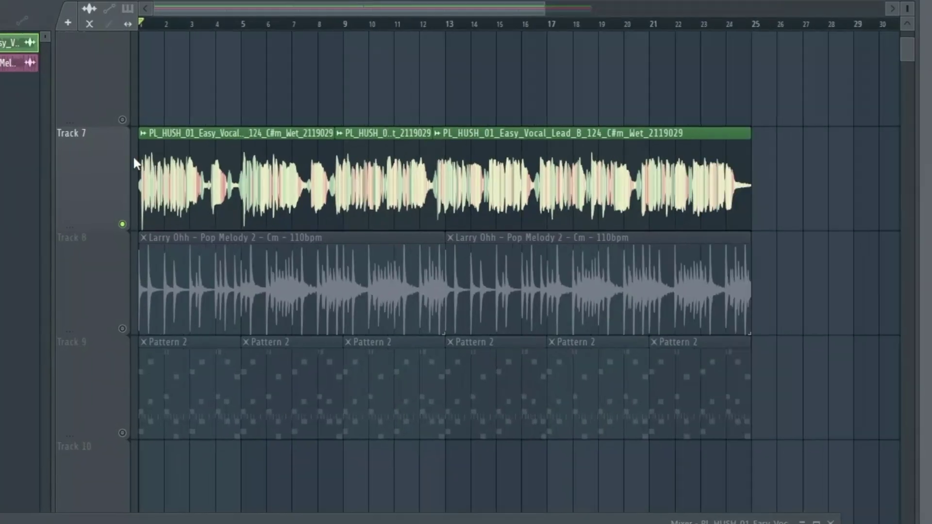
scroll(141, 162, up, 6)
scroll(602, 206, up, 6)
- Slice the Track 7 vocal clip twice and delete the middle section
key(c)
click(362, 185)
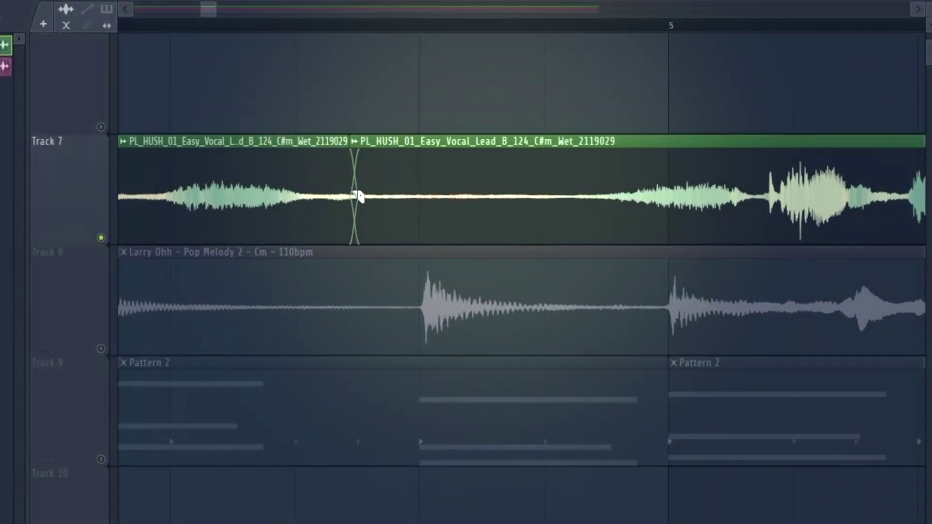
right_click(602, 195)
key(ctrl+z)
click(603, 209)
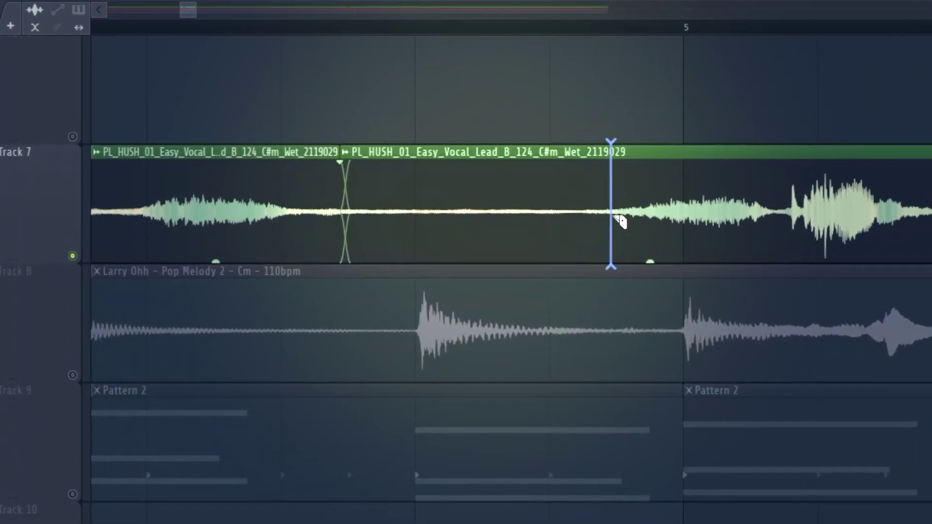
key(b)
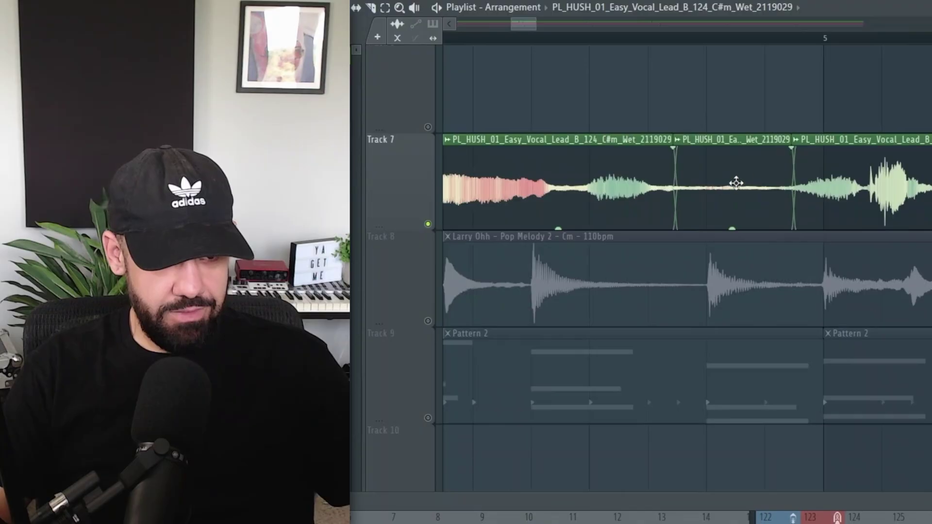
right_click(732, 184)
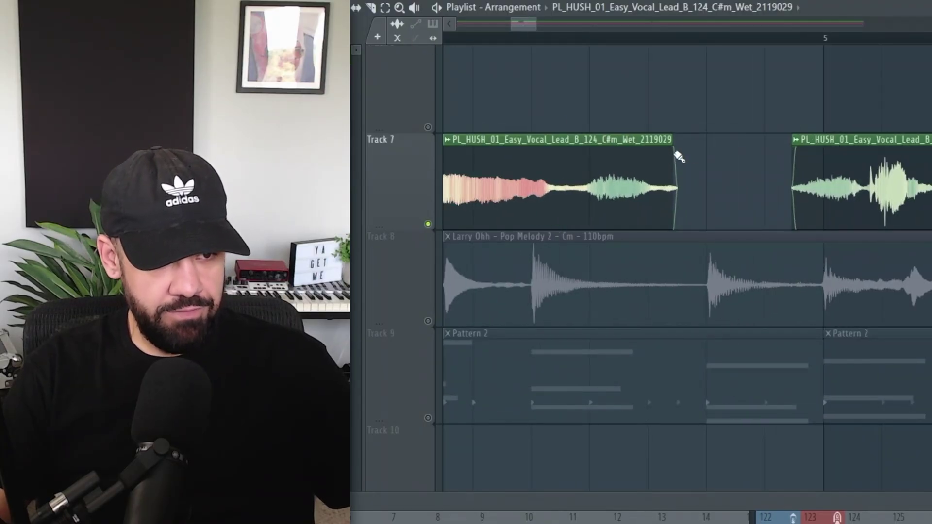
- Try lengthening the first vocal clip, then undo and briefly reopen its settings
drag(674, 140, 759, 138)
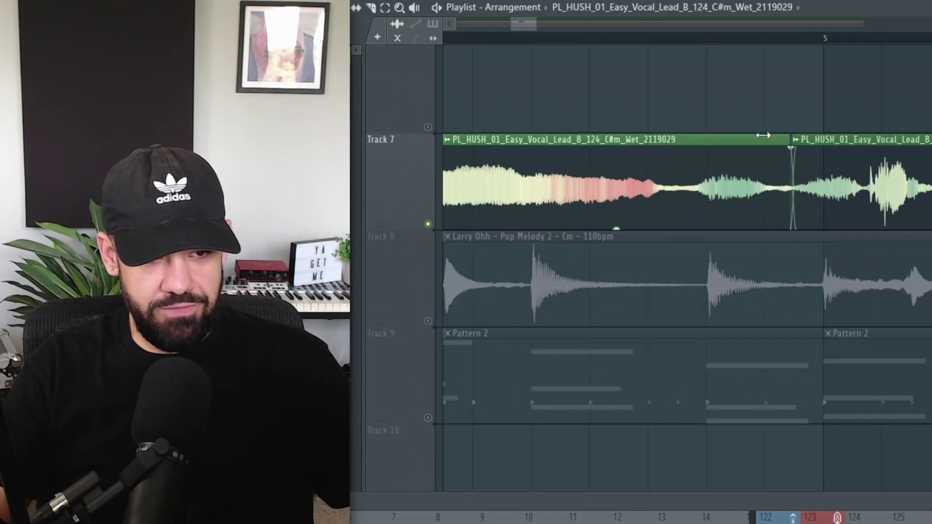
key(ctrl+z)
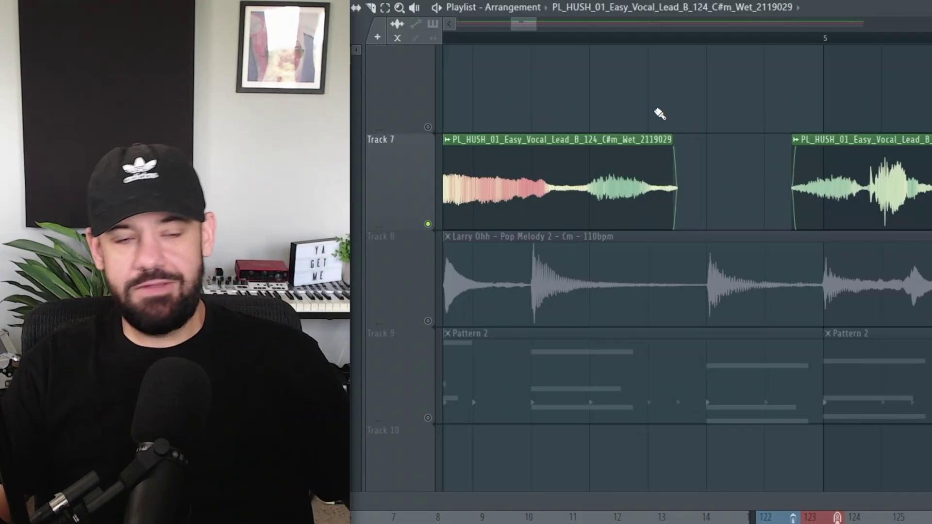
double_click(657, 165)
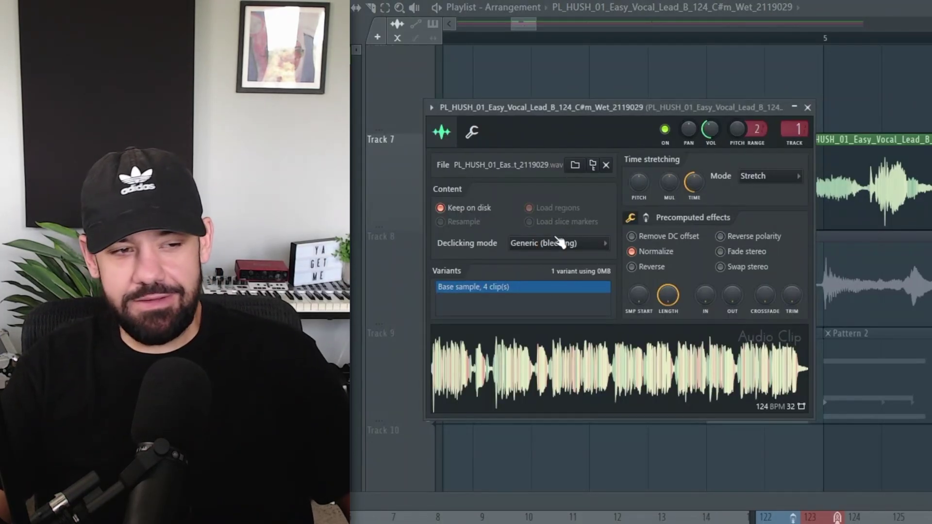
key(Escape)
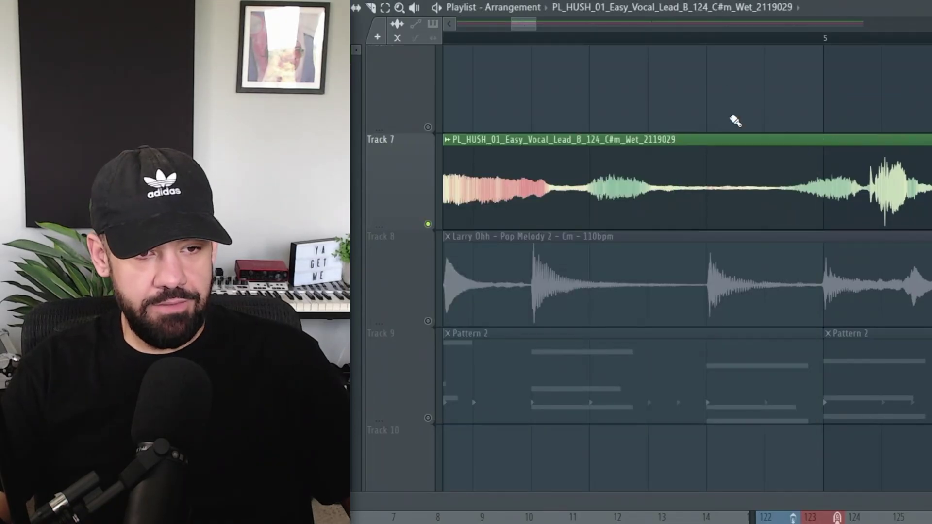
scroll(736, 120, down, 5)
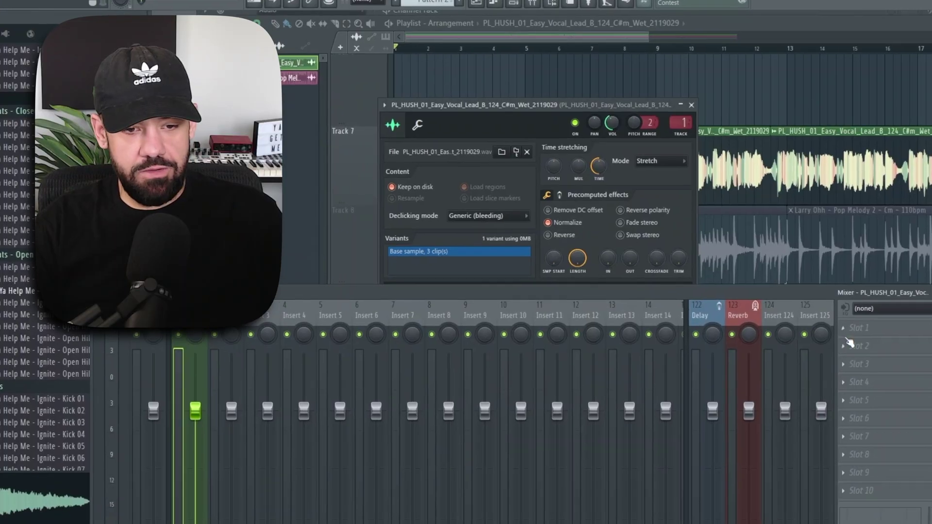
- Add Fruity Parametric EQ 2 to the vocal insert with a ~99 Hz low cut and band 6 at ~6334 Hz
click(850, 343)
click(223, 348)
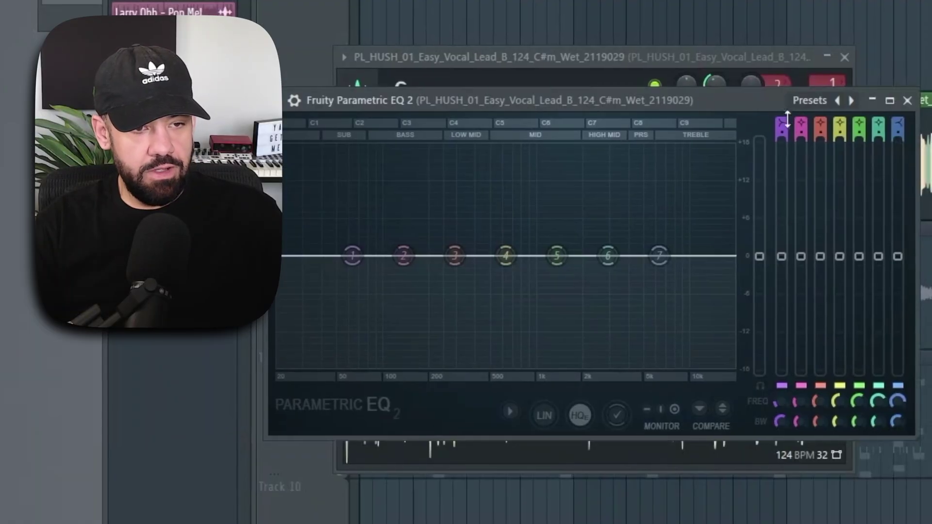
scroll(787, 120, down, 2)
drag(350, 256, 381, 257)
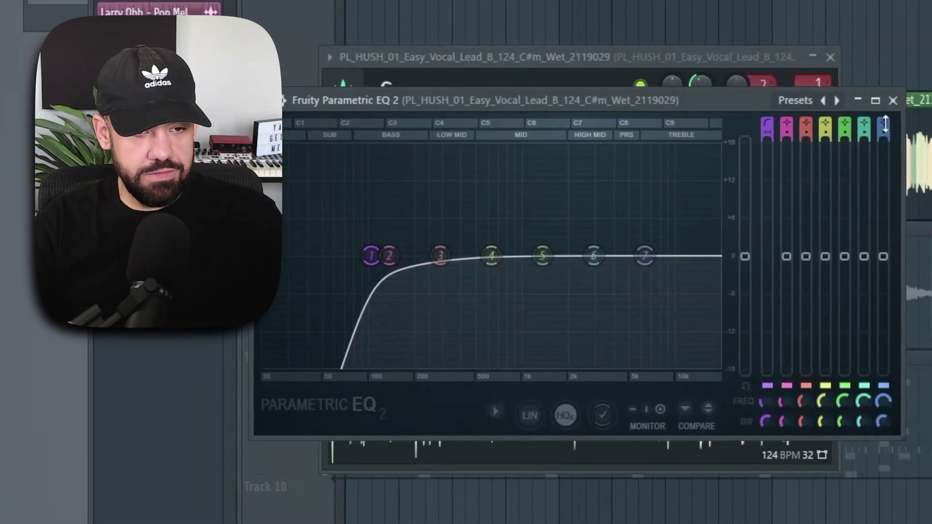
scroll(884, 124, down, 4)
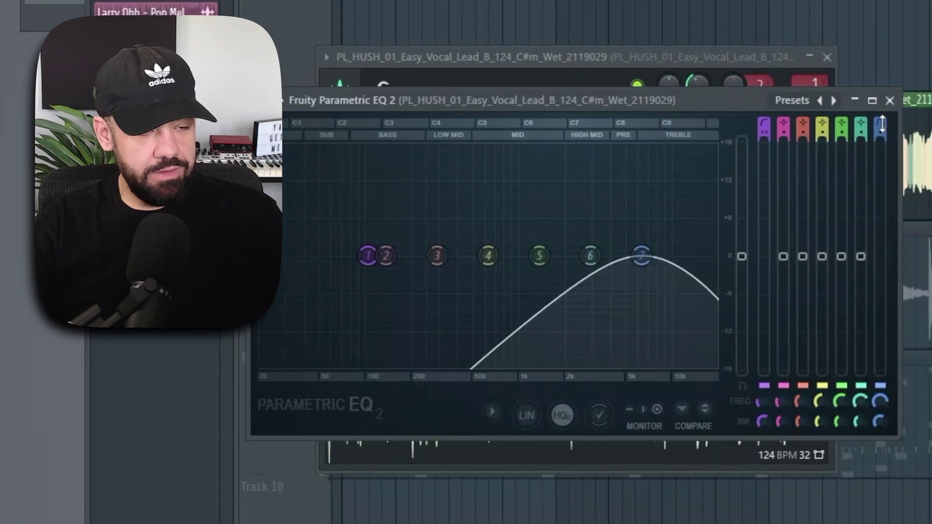
scroll(881, 124, down, 1)
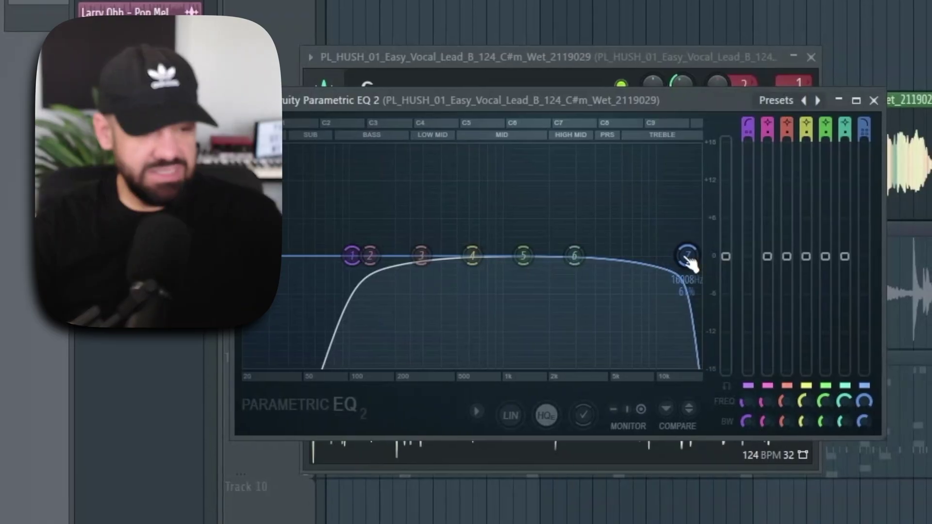
drag(585, 274, 635, 266)
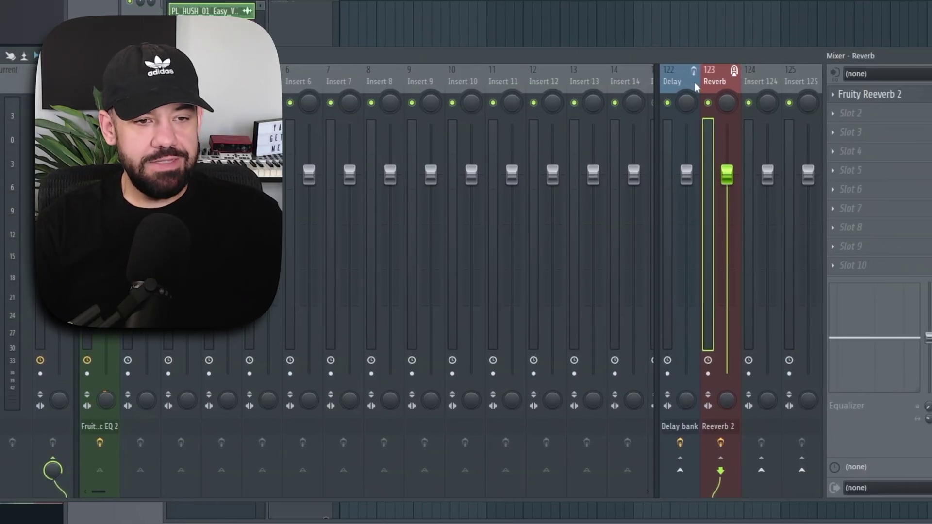
- Select mixer insert 12 and rename it 'reverb send'
click(313, 77)
click(510, 84)
click(666, 89)
click(512, 84)
right_click(520, 83)
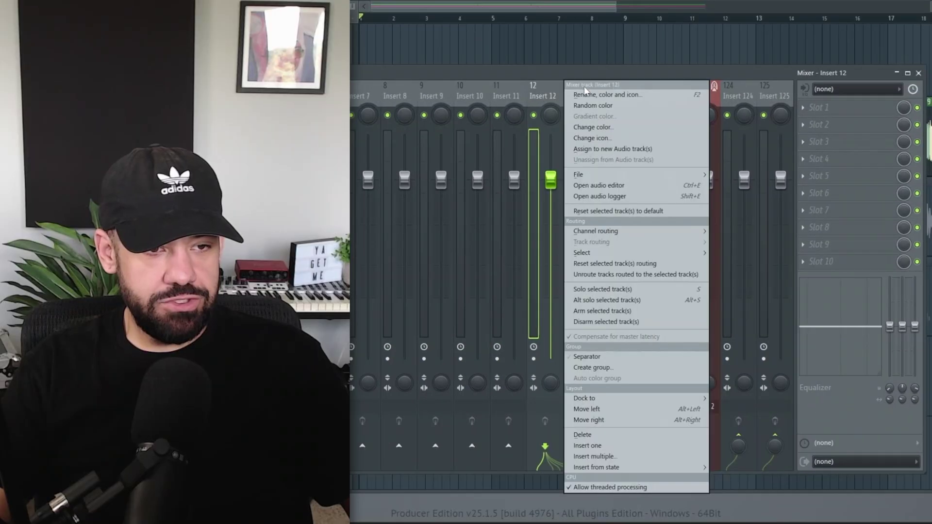
click(589, 95)
text(reverb)
text(send)
key(Return)
- Adjust the Reverb channel's send amount
right_click(563, 88)
mouse_move(631, 398)
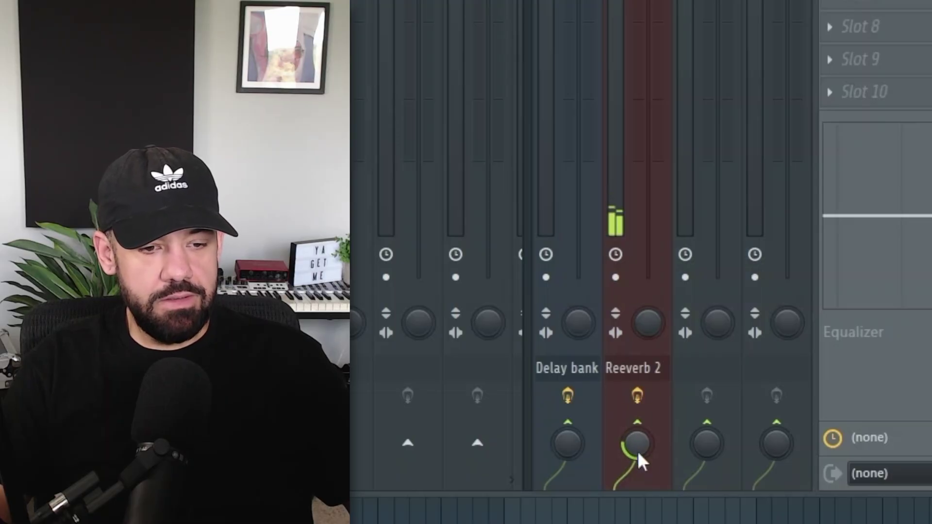
drag(656, 315, 656, 326)
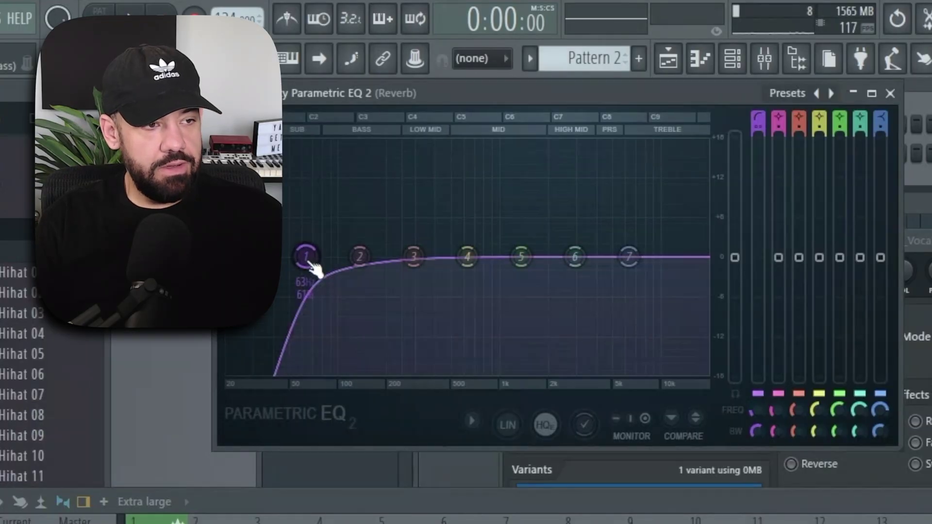
- Raise the Reverb EQ low cut to ~200 Hz and add a Limiter sidechained from the vocal insert
key(space)
drag(310, 265, 416, 256)
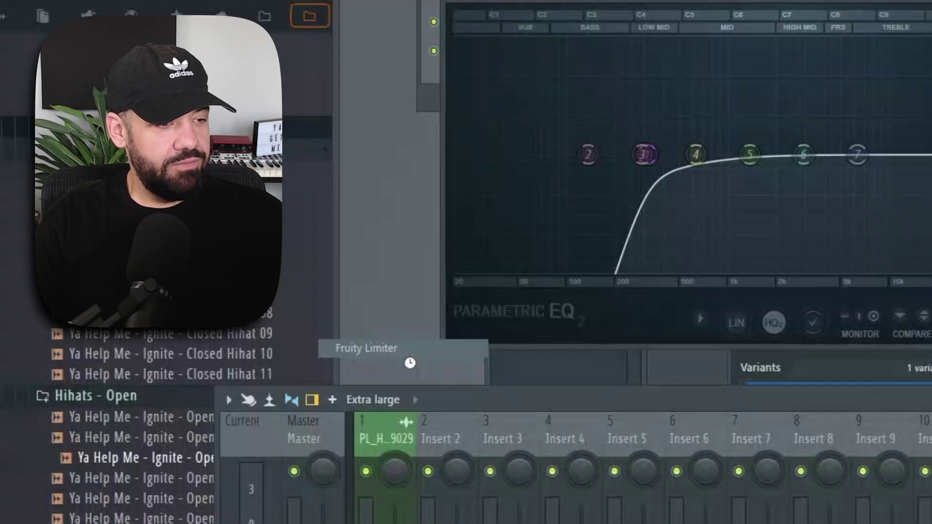
click(368, 348)
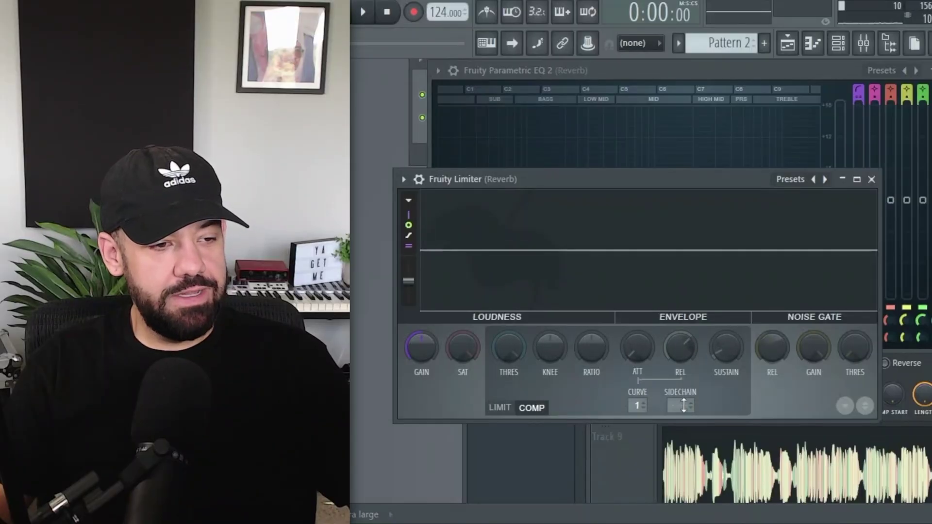
click(684, 404)
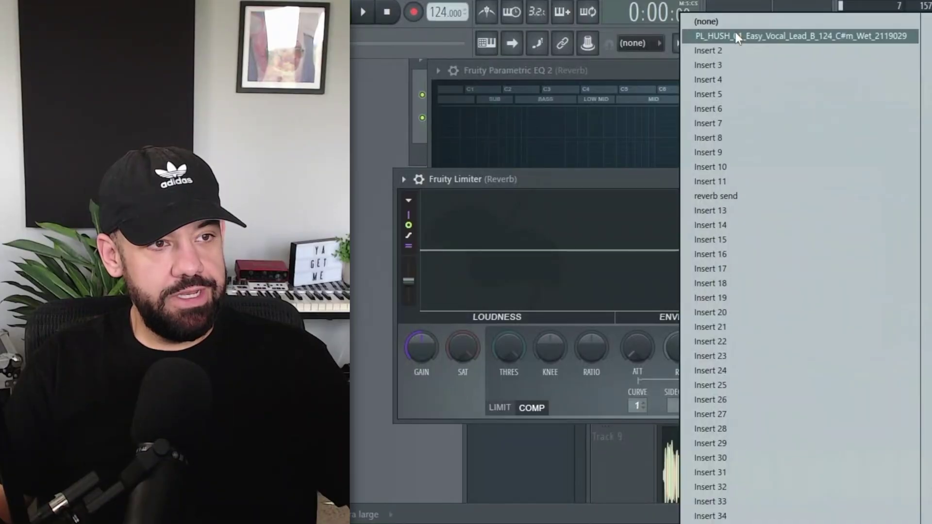
click(734, 36)
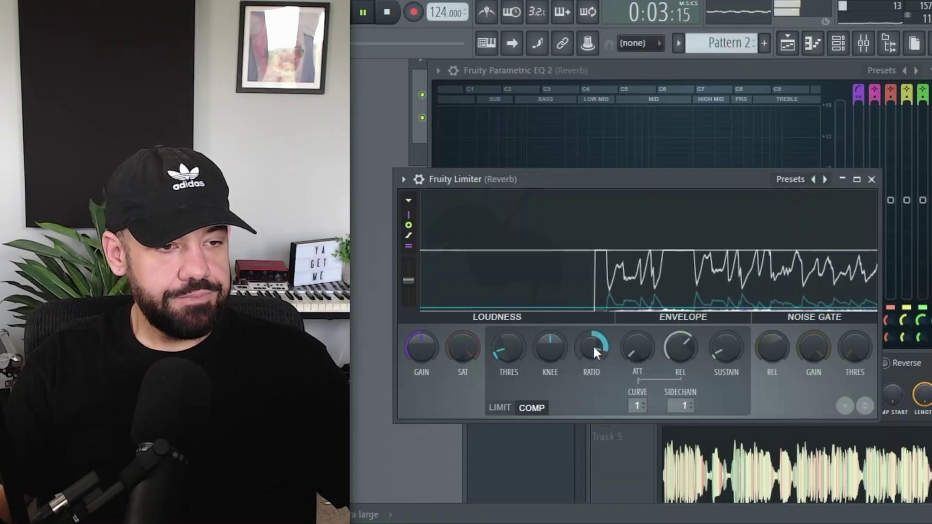
key(space)
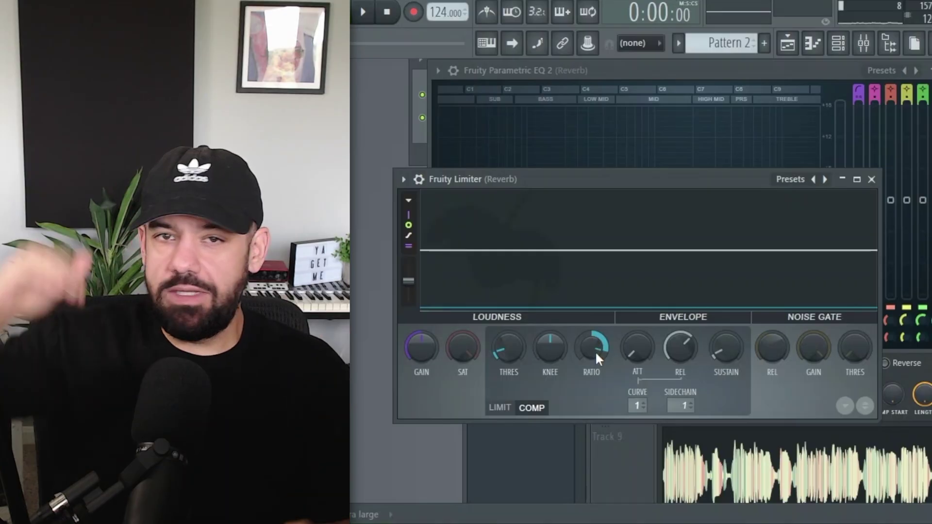
- Lower the limiter's compression threshold and play back to check the ducking
drag(511, 358, 510, 364)
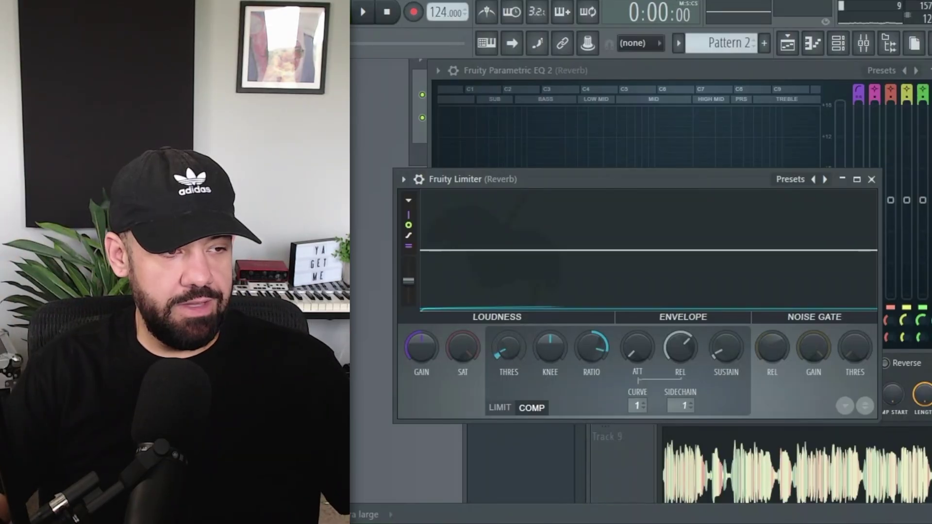
key(space)
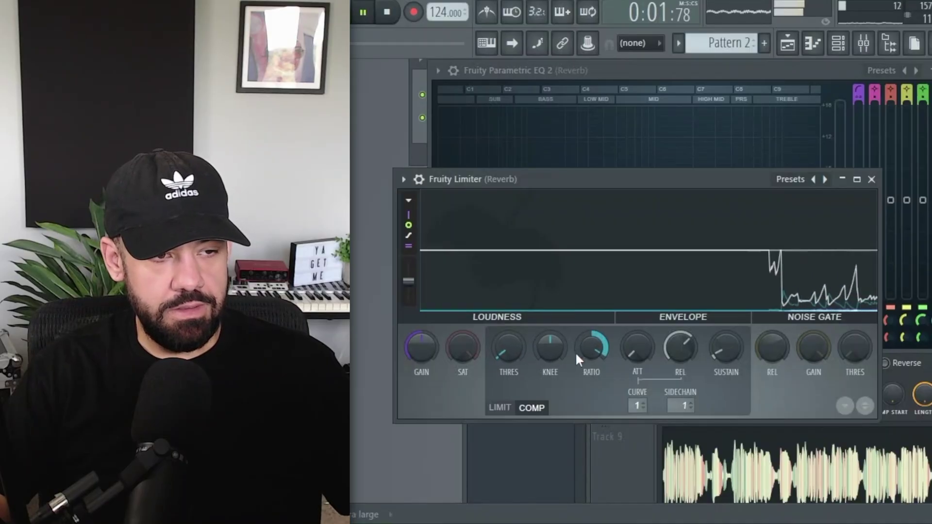
key(space)
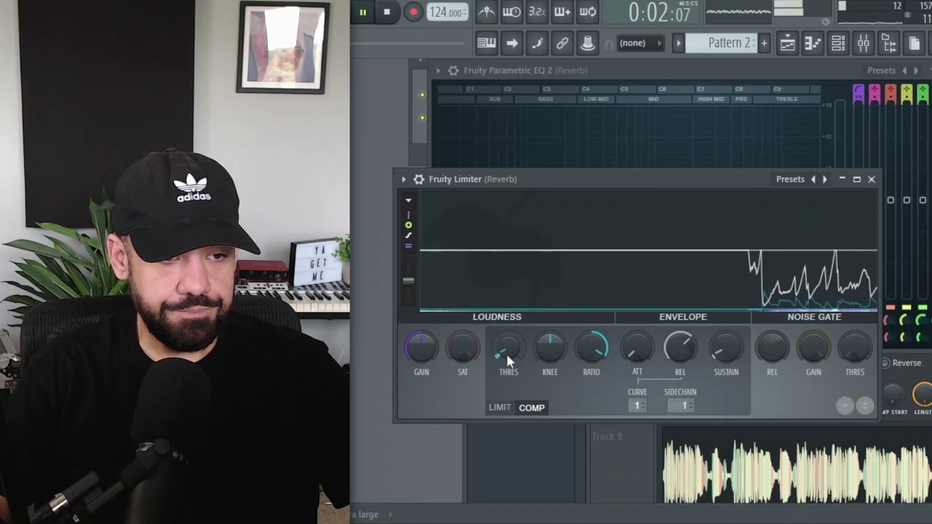
key(space)
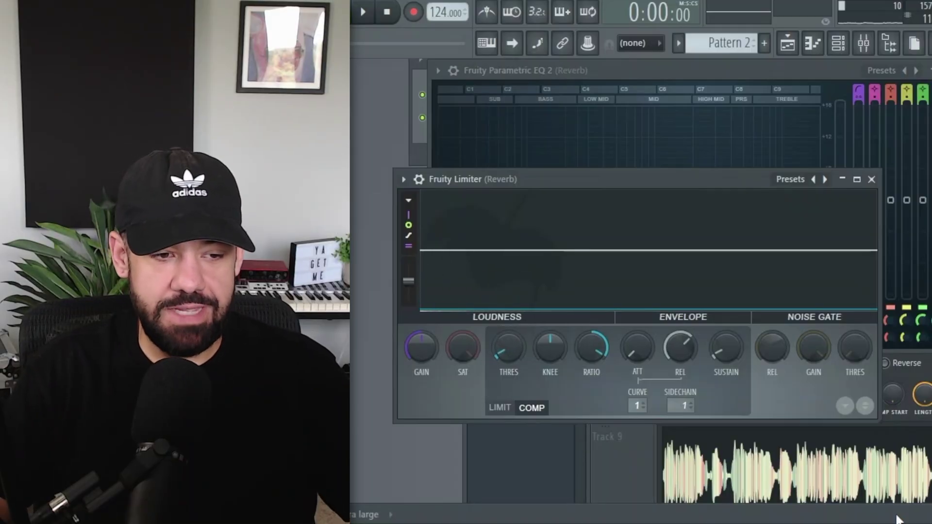
key(F9)
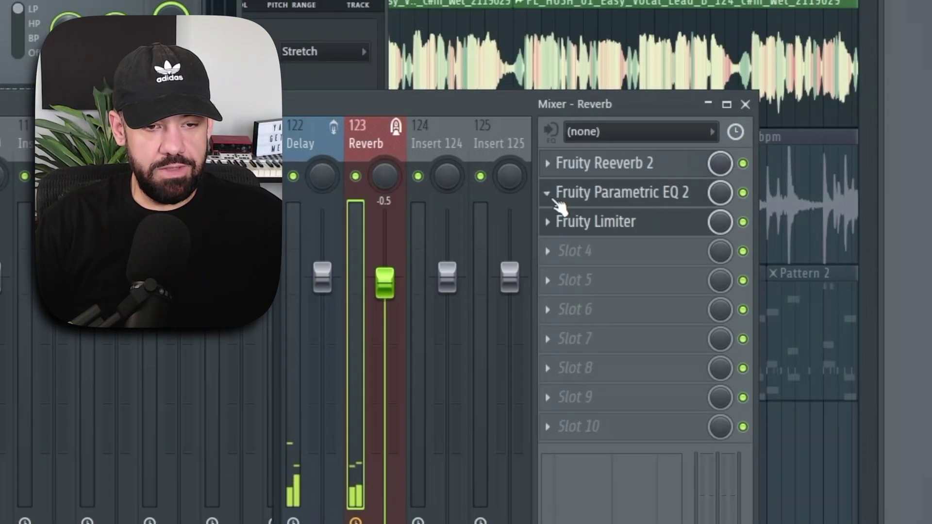
- Save the Reverb bus EQ as a preset and copy its Limiter onto the Delay bus
click(554, 195)
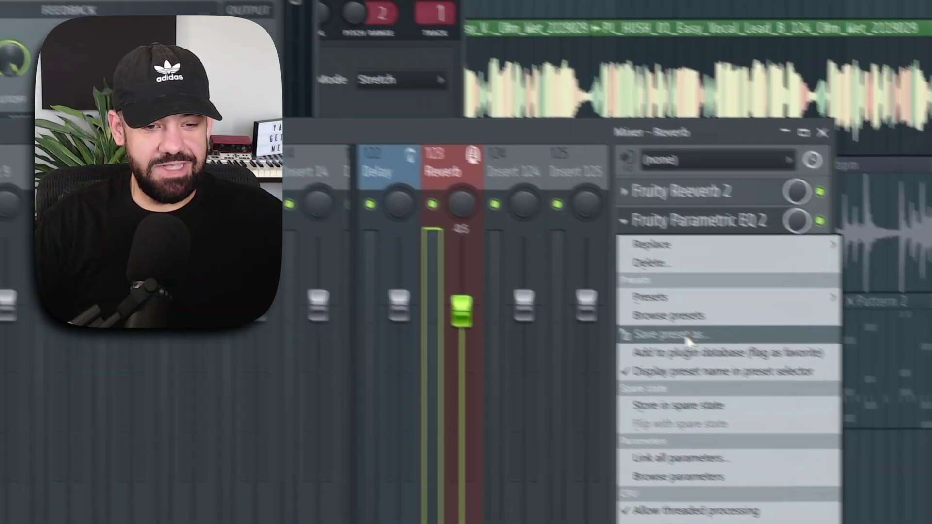
click(593, 306)
click(514, 256)
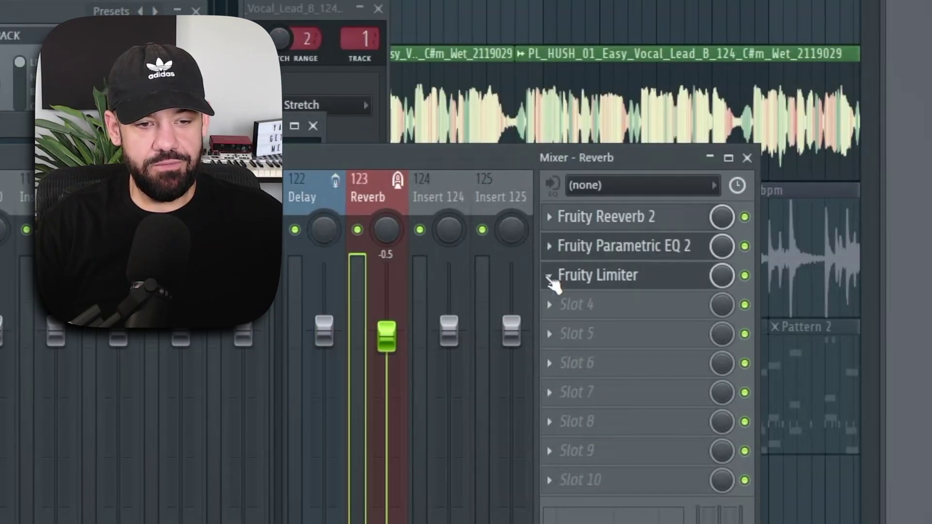
click(549, 277)
click(613, 362)
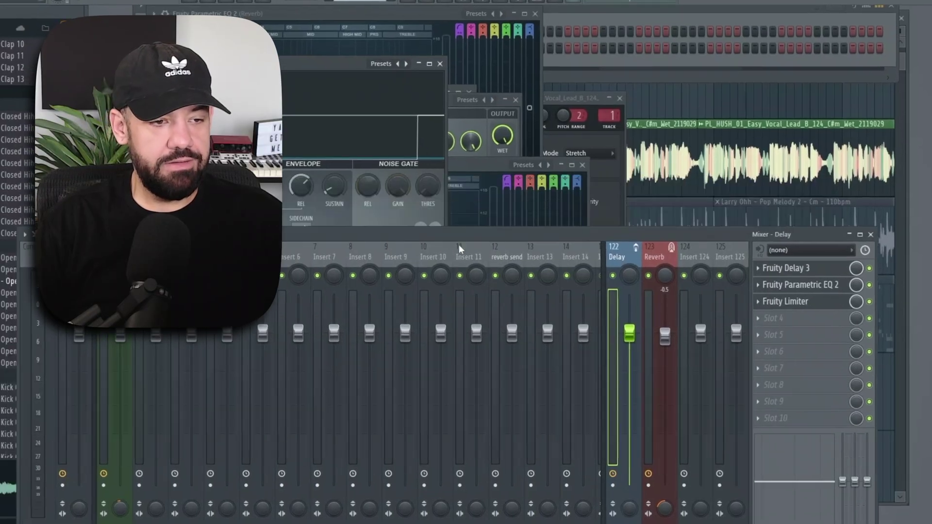
drag(458, 245, 465, 255)
- Raise the vocal track's send to the Delay bus during playback
key(space)
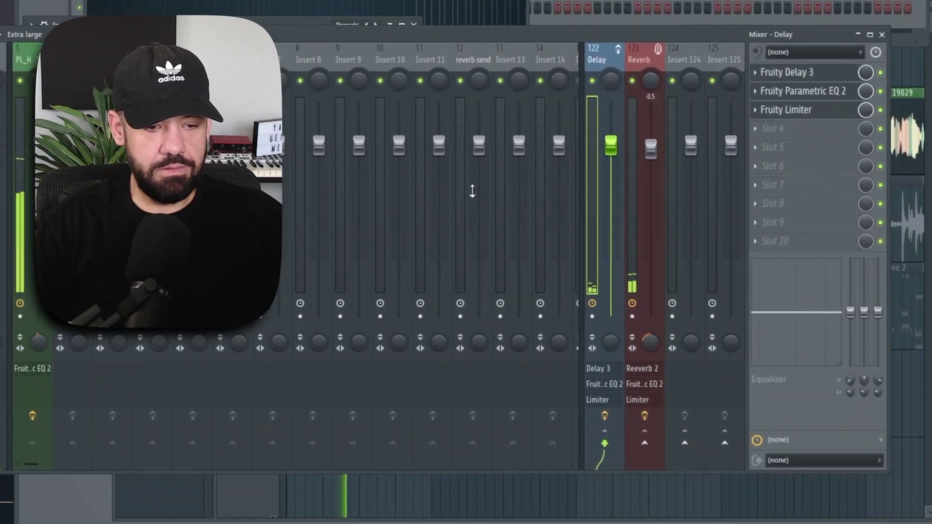
click(10, 53)
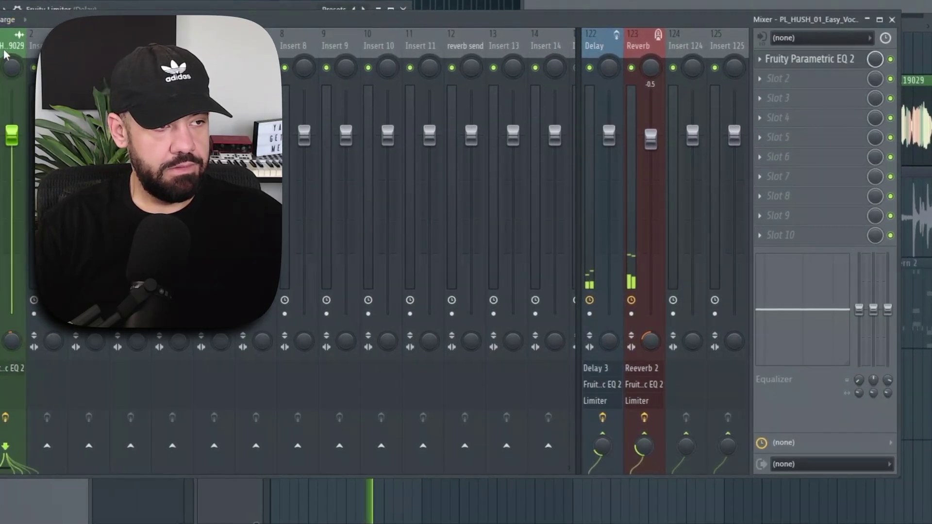
drag(603, 446, 602, 351)
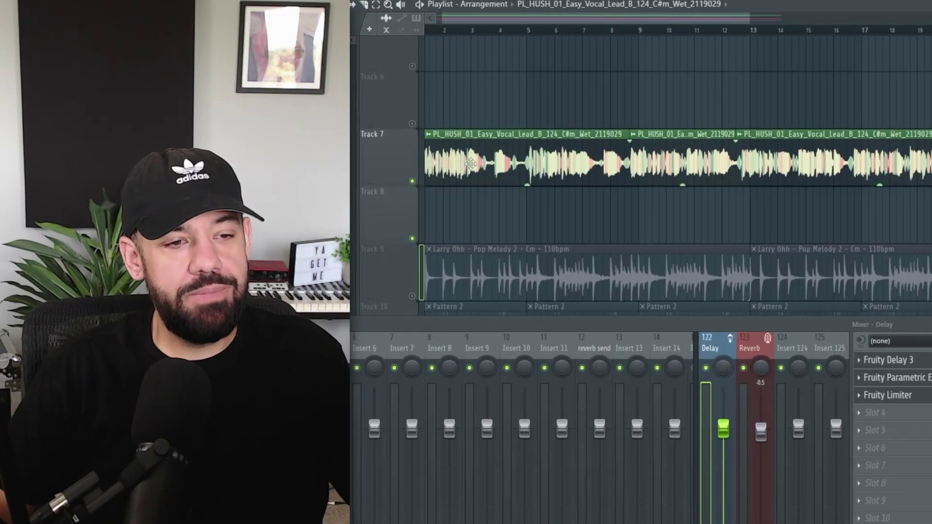
- Copy the vocal clip to Track 8, extend it to bar 25, make it unique as Part_1, and open its settings
drag(471, 164, 471, 216)
scroll(478, 216, down, 3)
drag(542, 193, 793, 194)
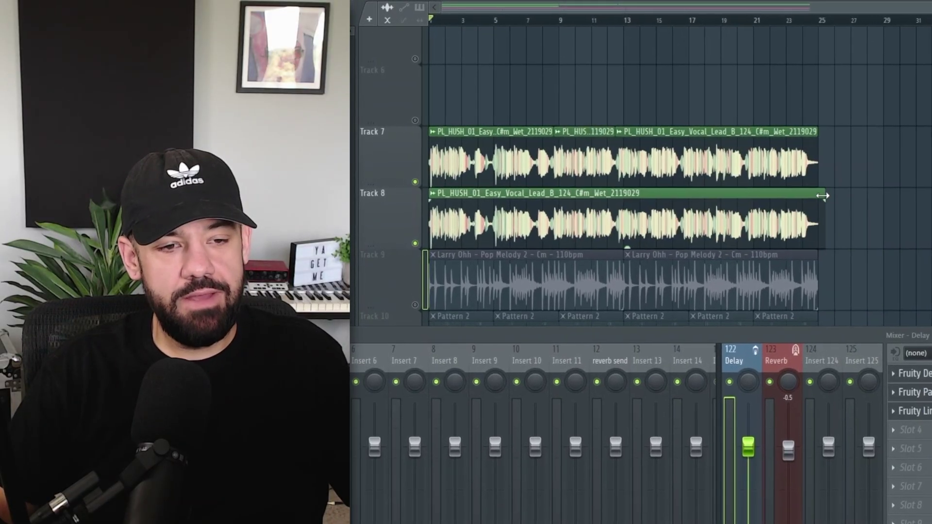
click(432, 193)
mouse_move(462, 212)
click(560, 212)
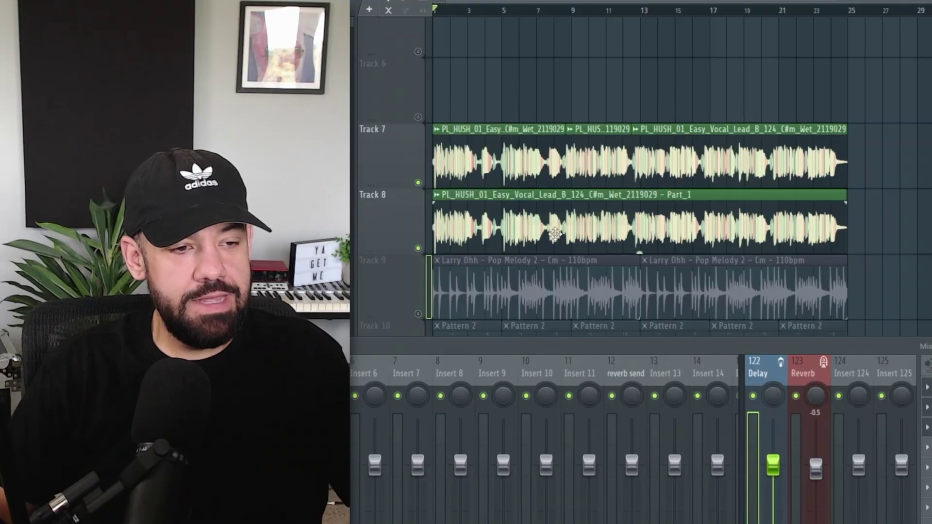
double_click(555, 235)
click(772, 176)
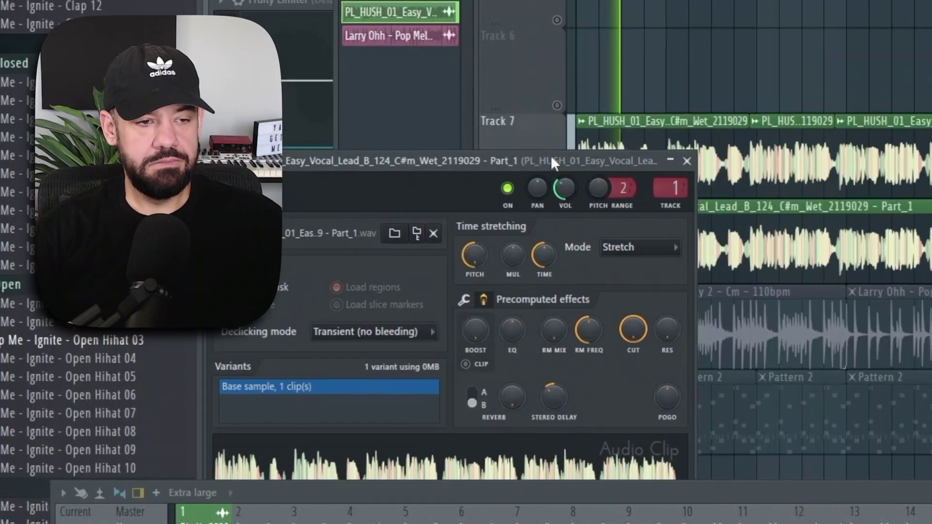
- Name insert 2 'low vocal' and give it a Parametric EQ 2 with a low cut and ~2 kHz high cut
drag(550, 156, 586, 270)
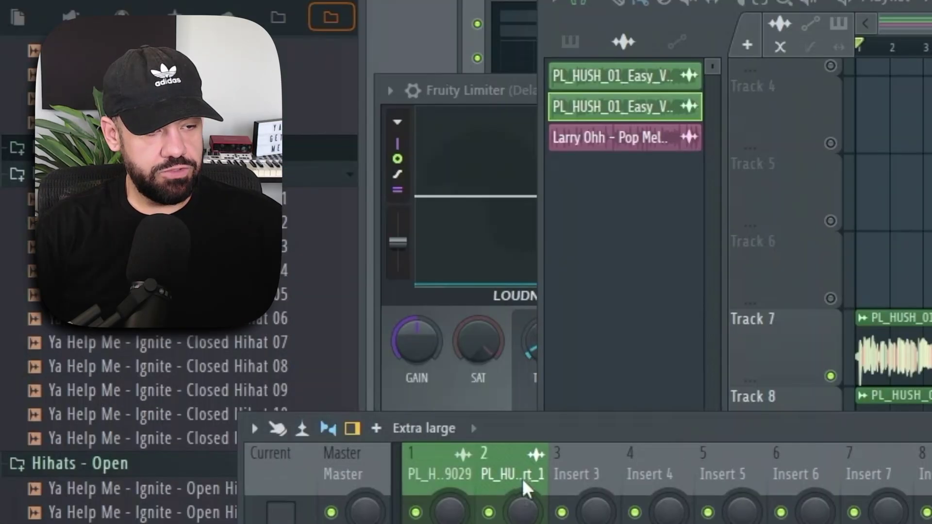
right_click(515, 475)
click(612, 238)
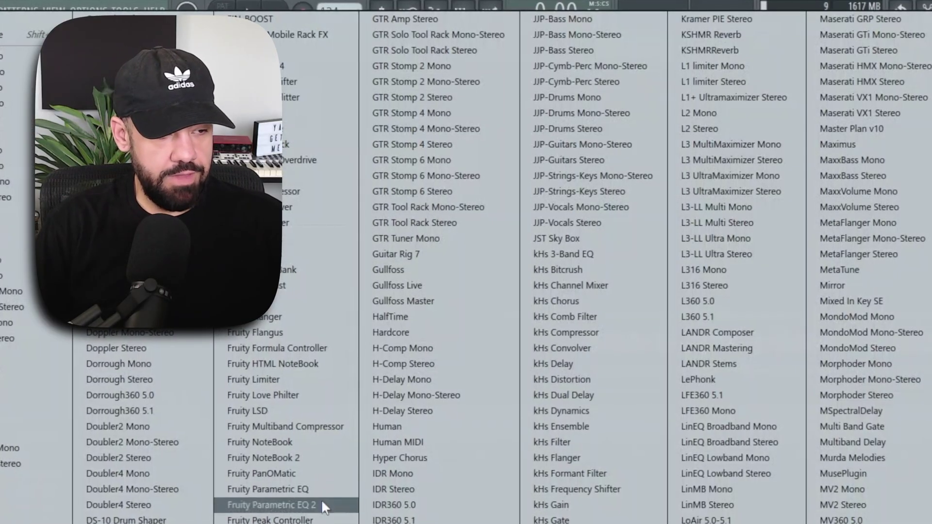
click(321, 500)
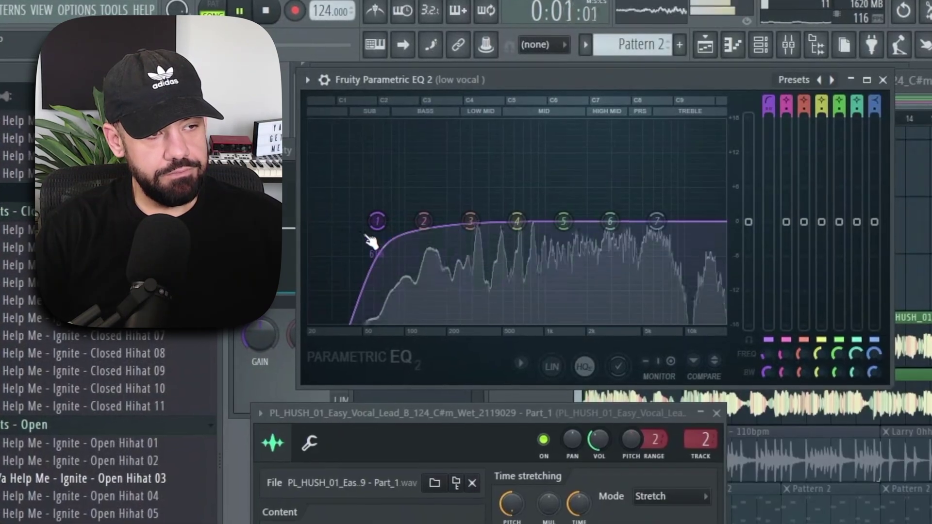
scroll(385, 223, down, 3)
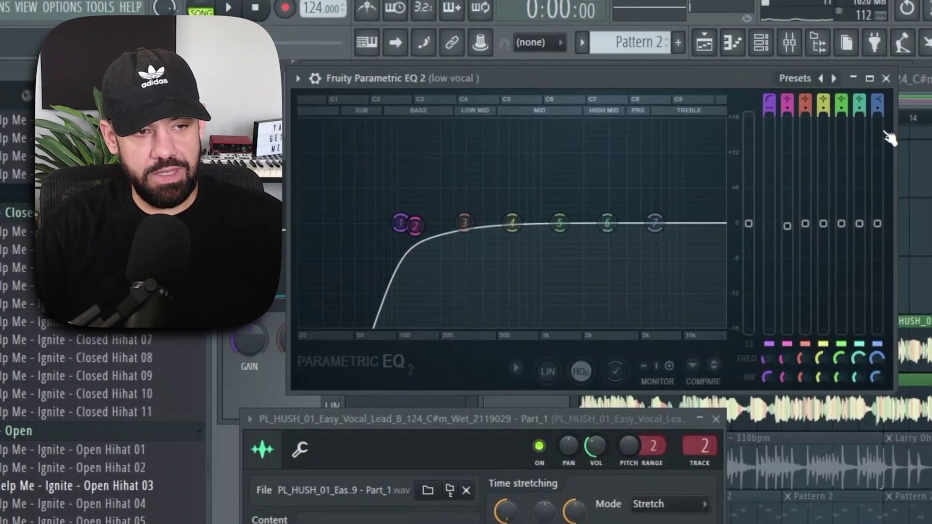
scroll(880, 99, down, 3)
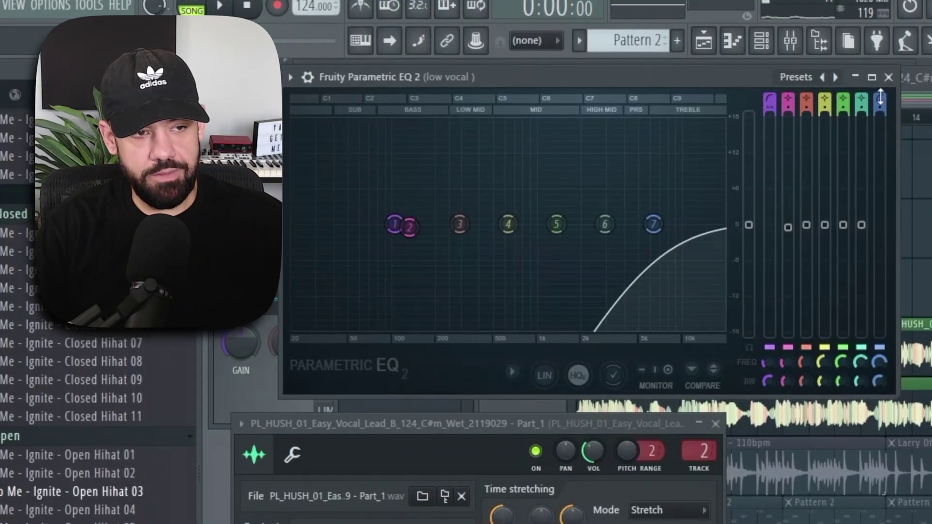
drag(653, 226, 556, 224)
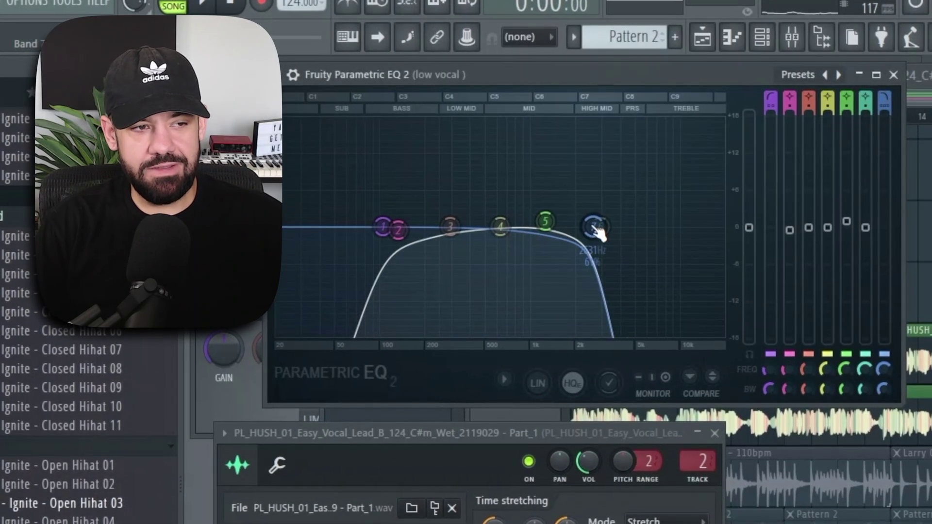
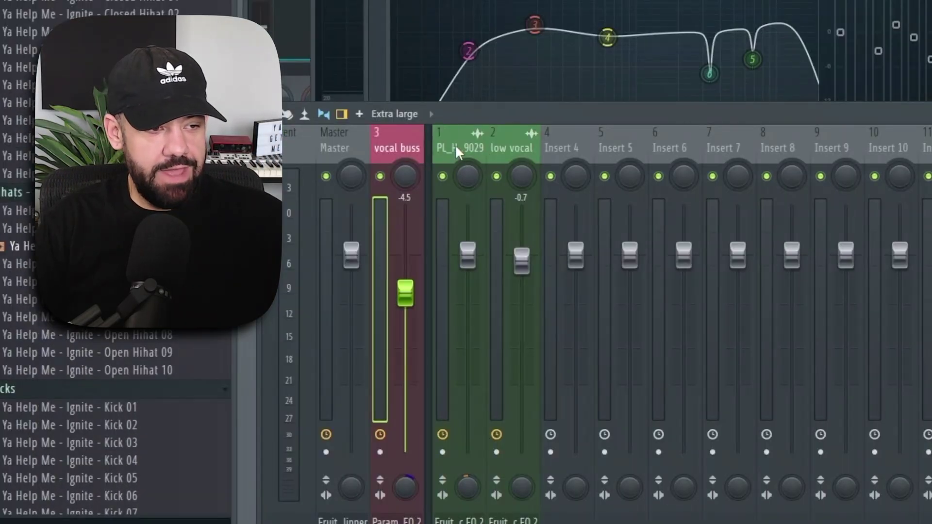
- Route the vocal track only to the vocal buss and sweep a narrow high boost on its EQ
drag(510, 108, 523, 0)
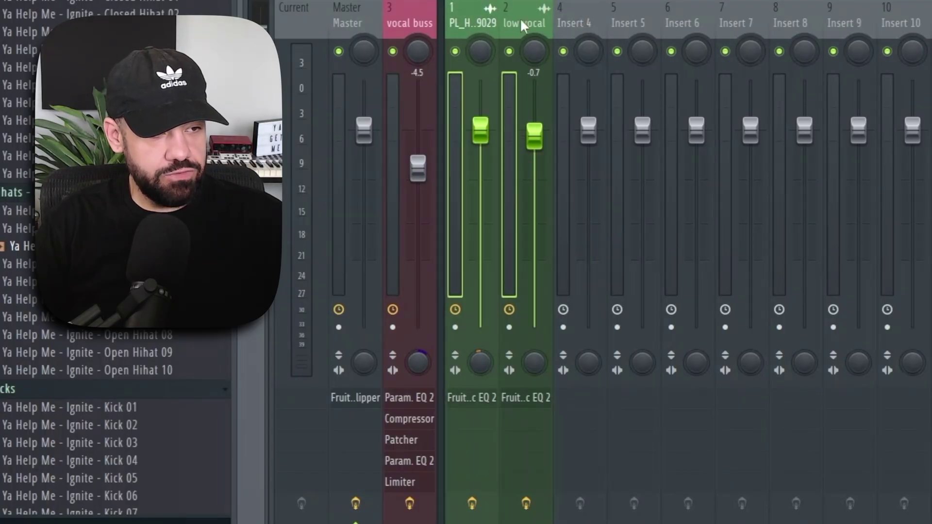
right_click(343, 346)
click(434, 410)
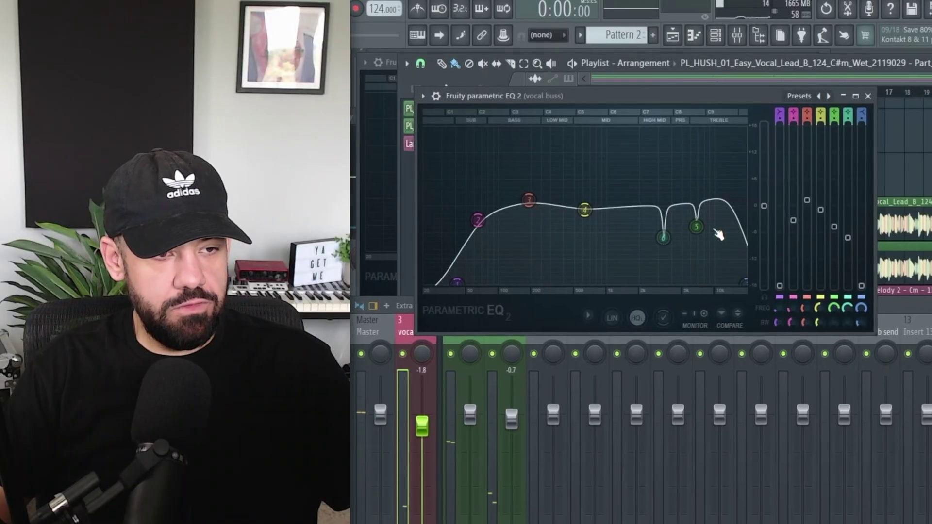
drag(717, 233, 699, 145)
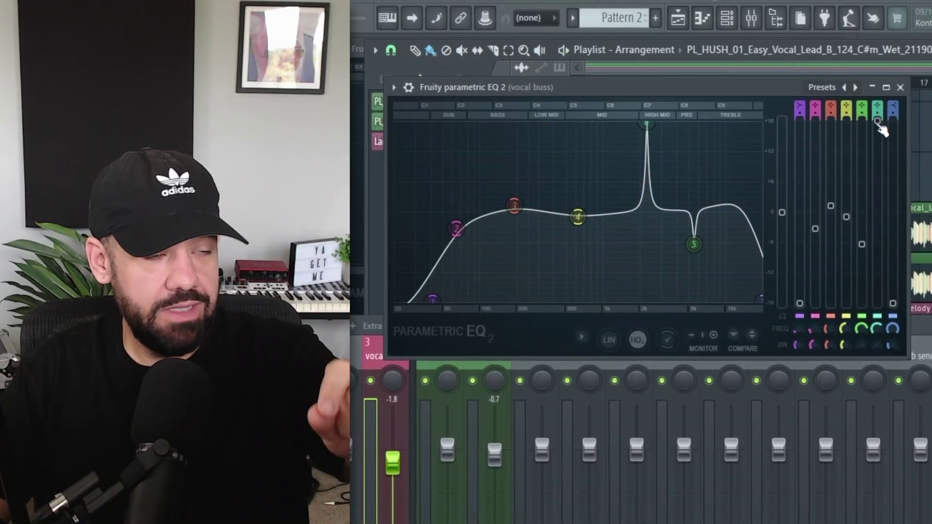
- Turn the 2272 Hz EQ peak into a narrow cut and bring up the buss's Fruity Limiter
drag(878, 121, 880, 234)
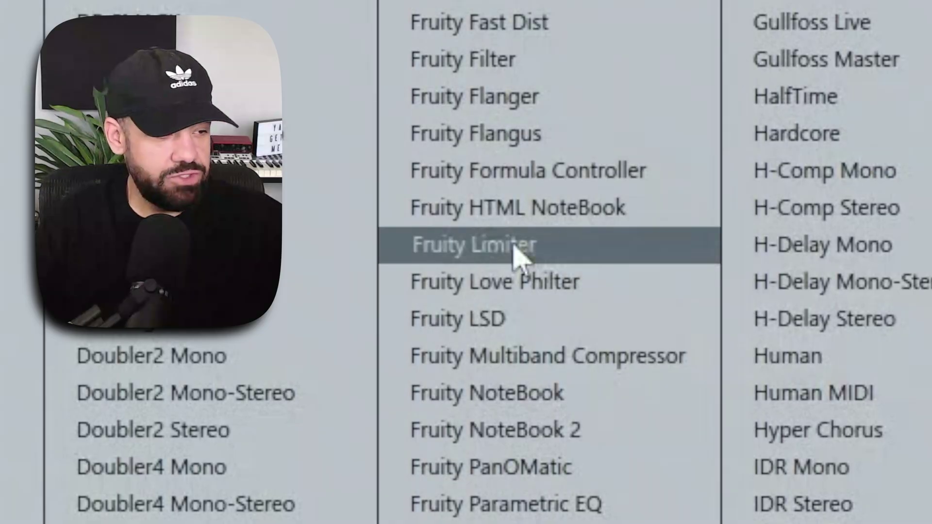
click(515, 247)
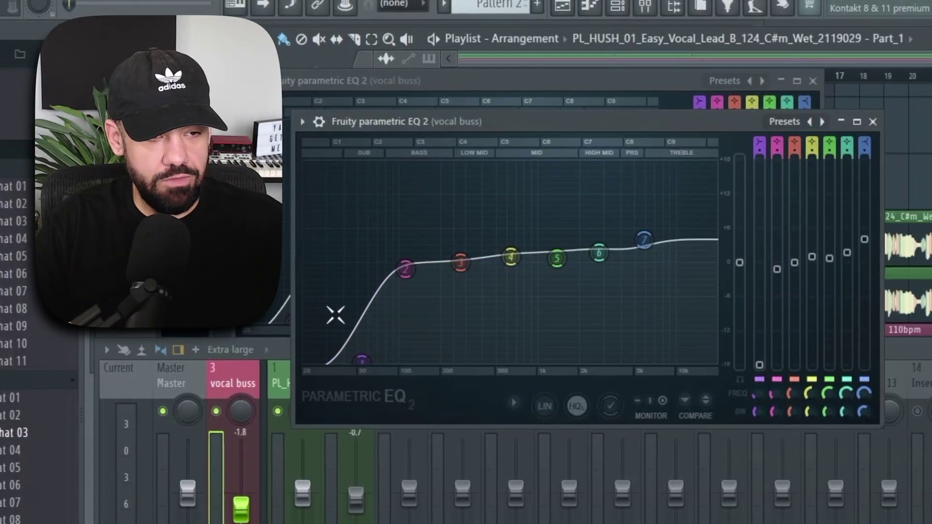
- Move the top EQ band to about 5236 Hz, zero bands 5 and 4, and drop the low cut near 57 Hz
mouse_move(644, 241)
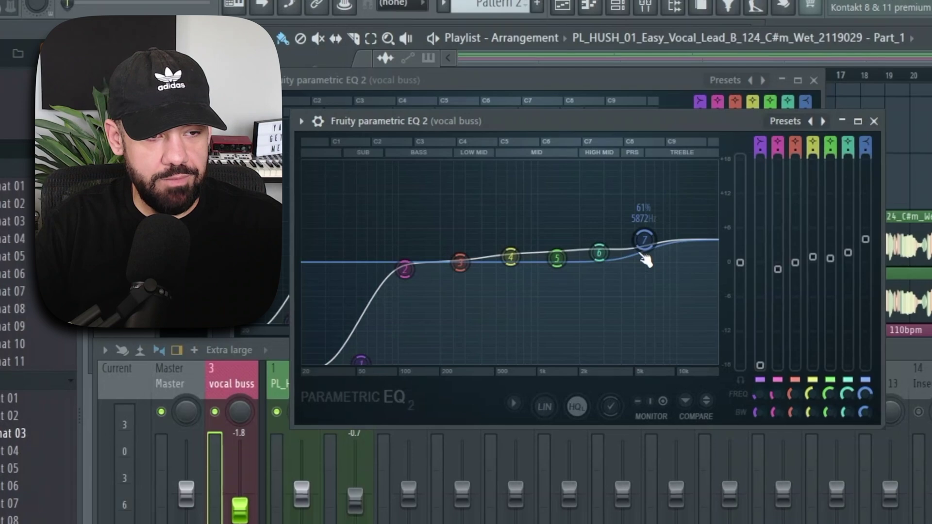
key(space)
drag(648, 239, 645, 247)
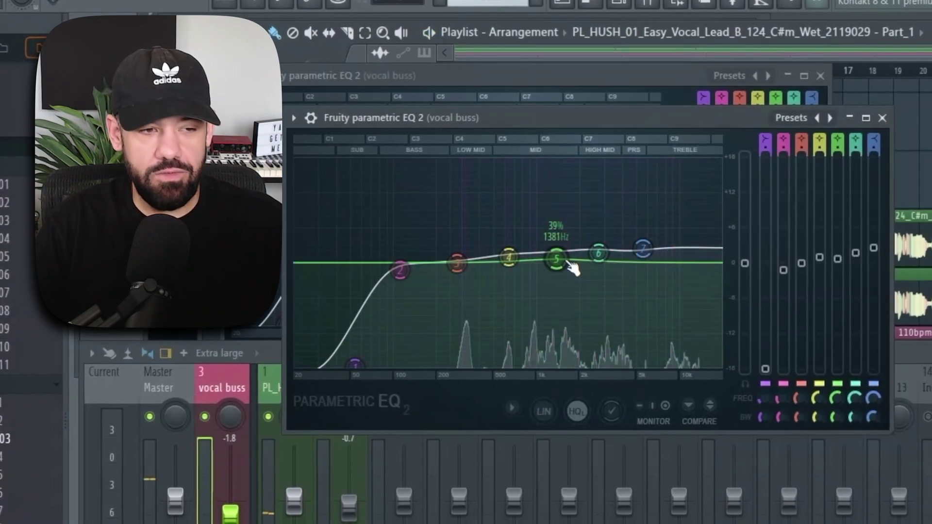
drag(643, 249, 652, 262)
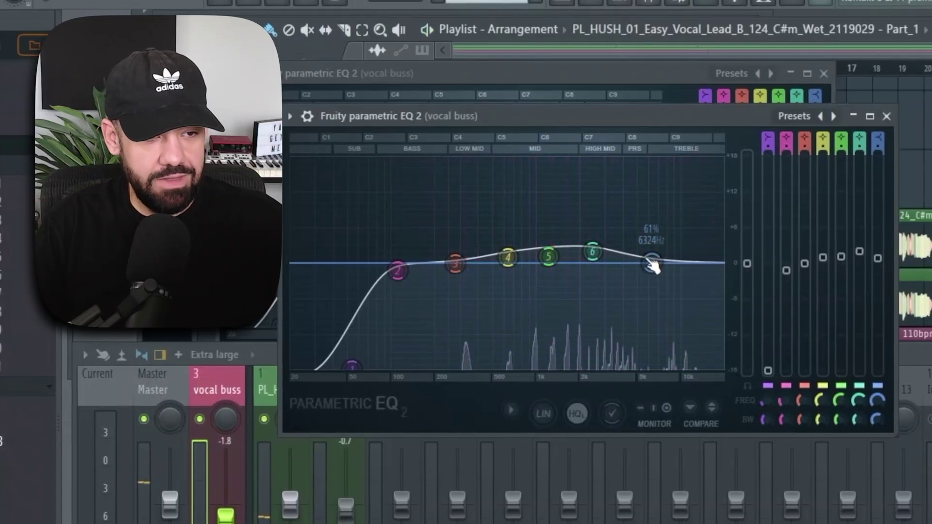
key(space)
alt+click(549, 258)
alt+click(508, 259)
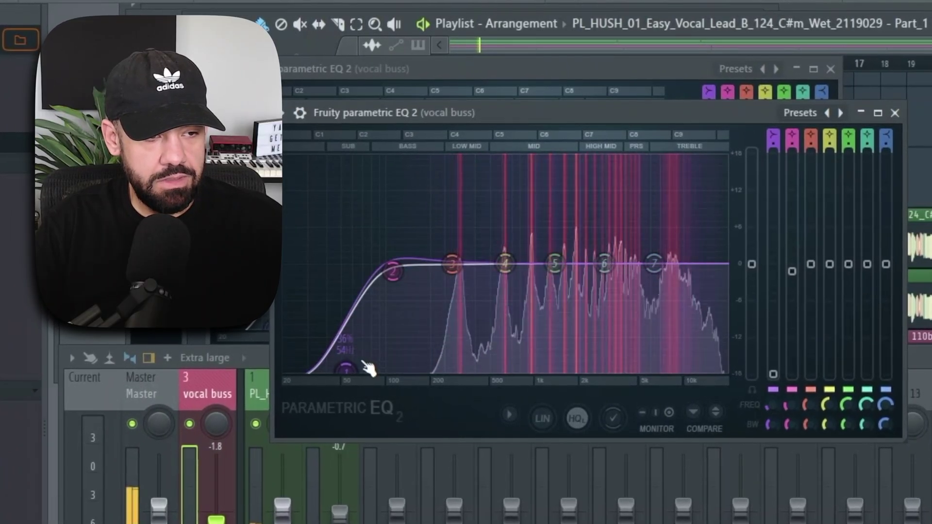
mouse_move(360, 363)
mouse_down()
mouse_move(297, 361)
mouse_move(344, 372)
mouse_up()
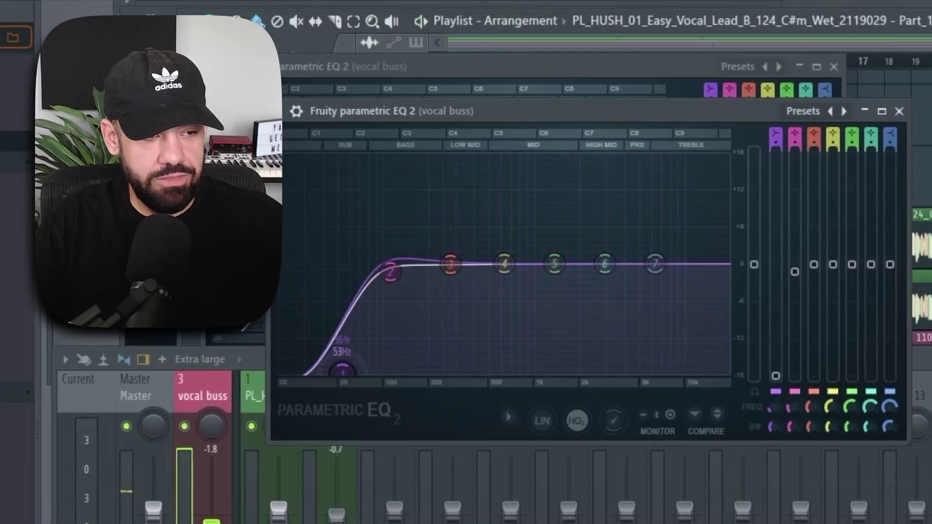
drag(350, 373, 306, 373)
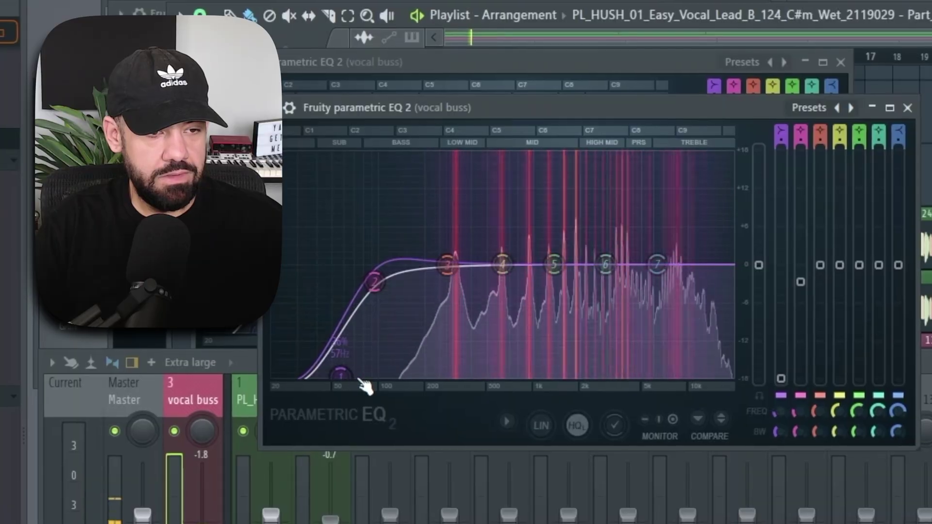
click(911, 108)
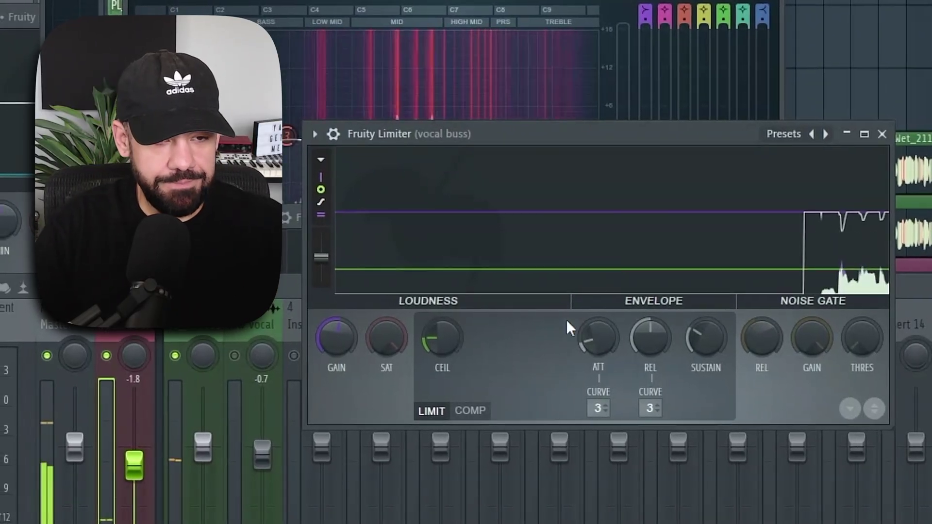
- Nudge the Fruity Limiter's CEIL knob up slightly
drag(437, 341, 436, 337)
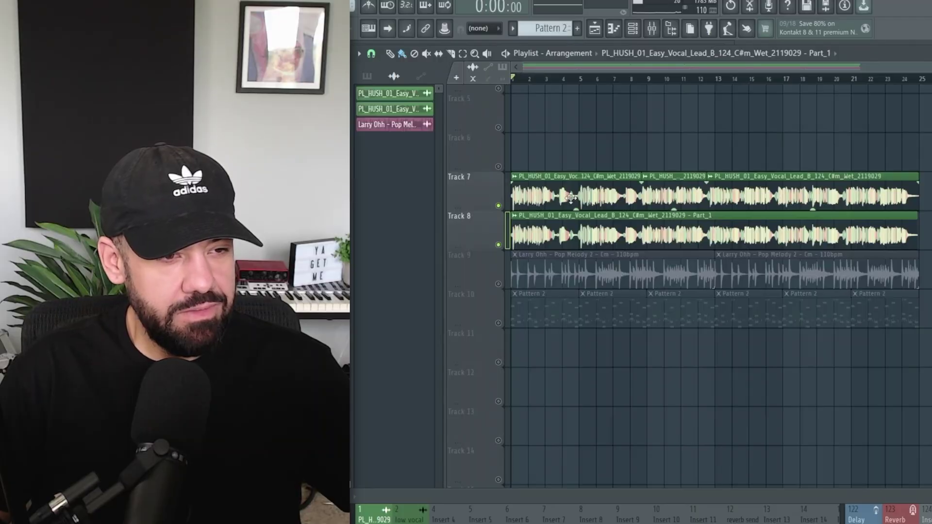
- Set Evoke to key C# with the Mecha voice and High pitch range, and audition it
double_click(567, 233)
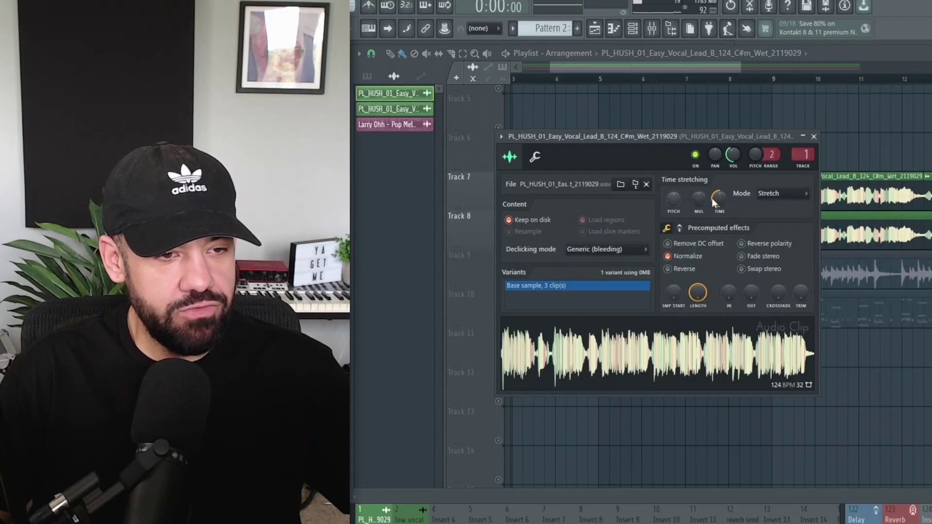
click(813, 137)
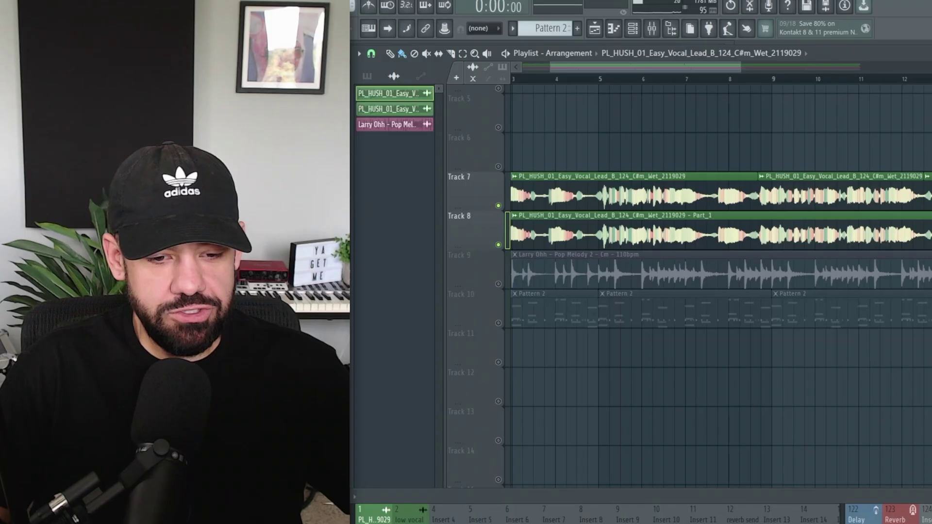
click(869, 421)
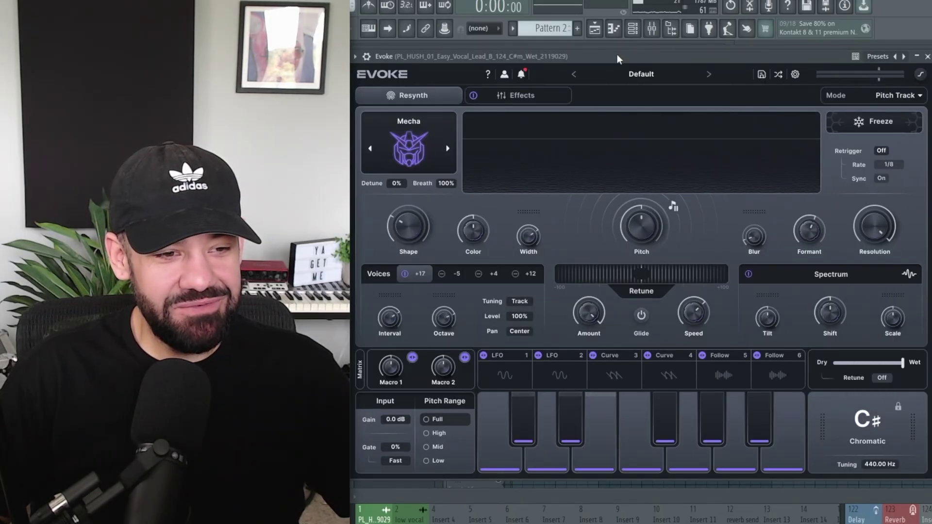
key(space)
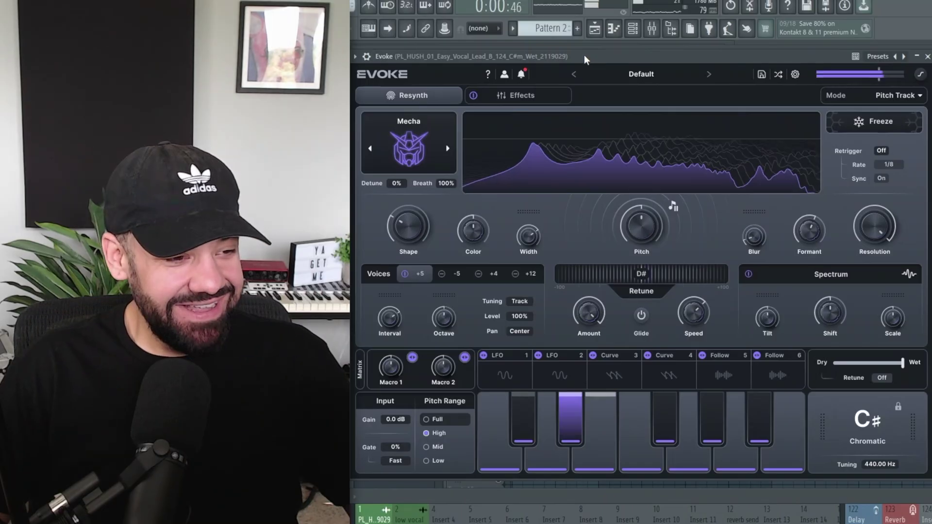
mouse_move(450, 321)
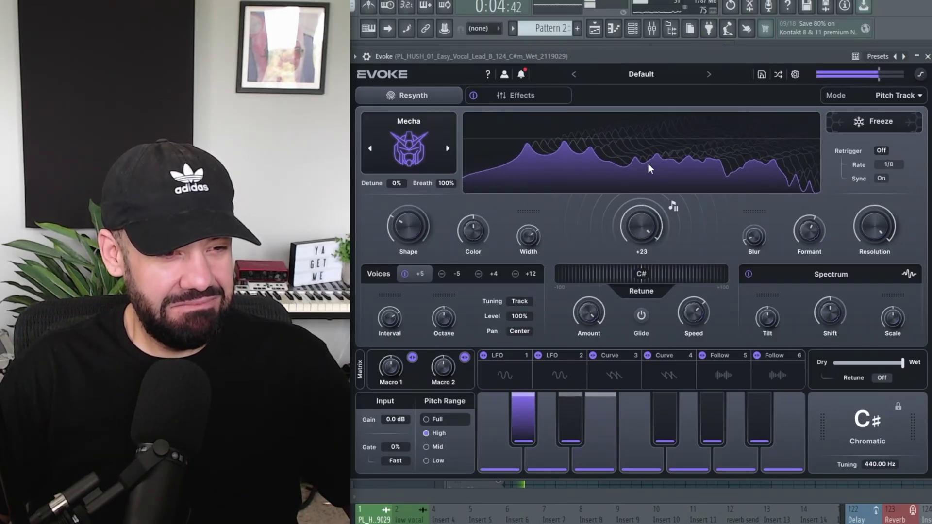
mouse_move(391, 321)
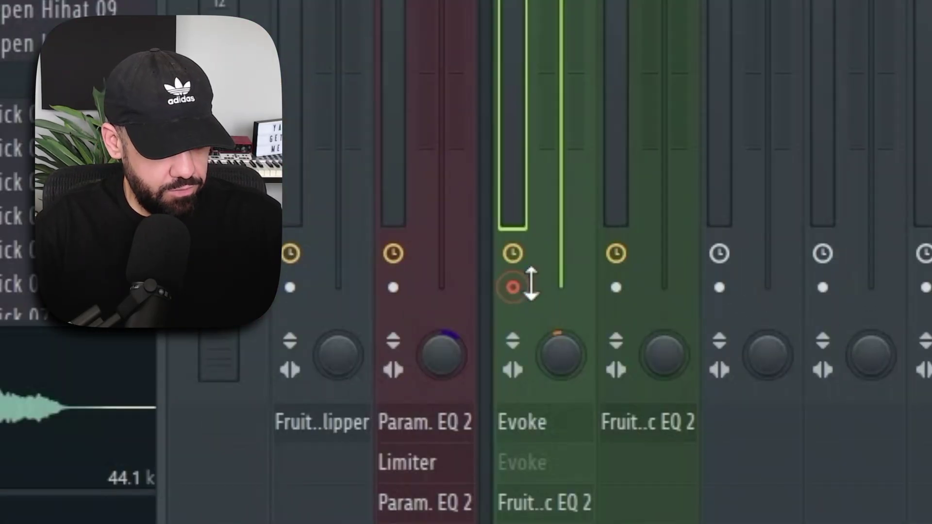
- Record the Evoke output to a wet audio clip on Track 6 and play it back
key(alt+r)
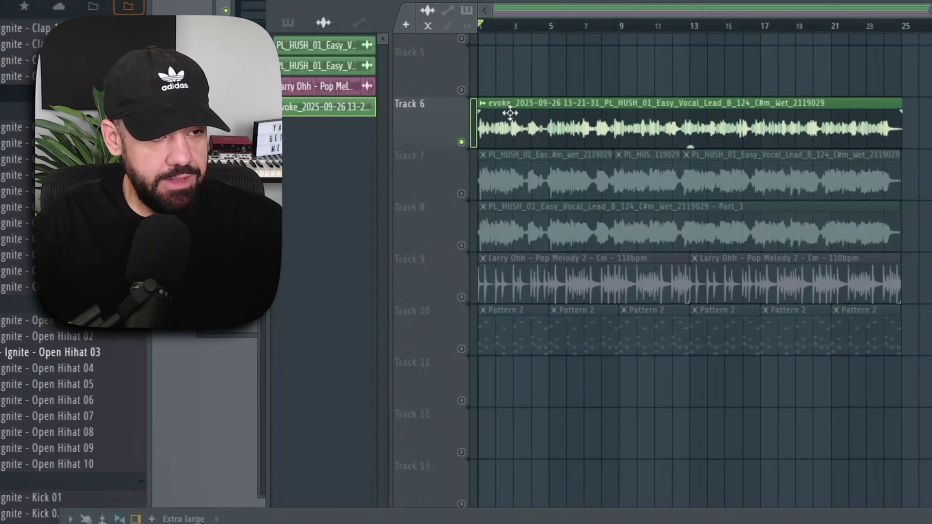
scroll(511, 136, up, 4)
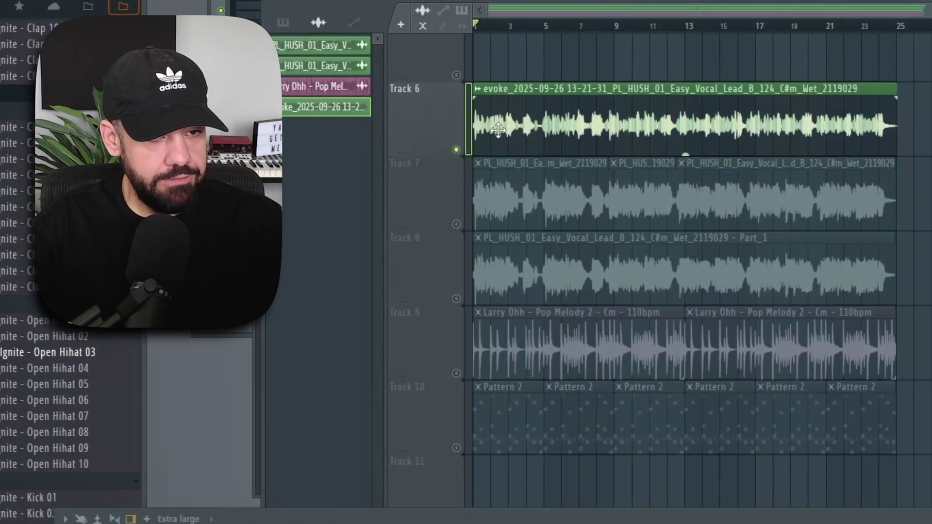
key(space)
- Route the Evoke clip to mixer track 4 in its channel settings
double_click(519, 123)
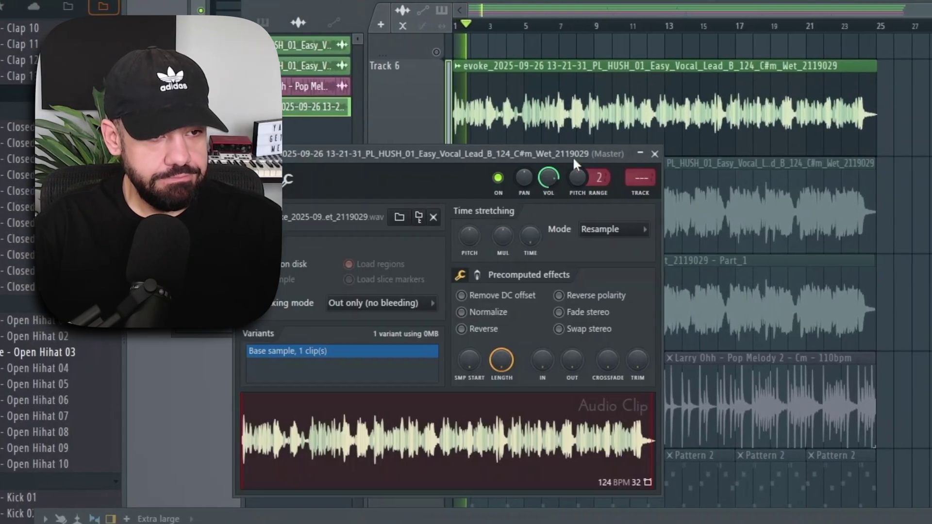
click(630, 194)
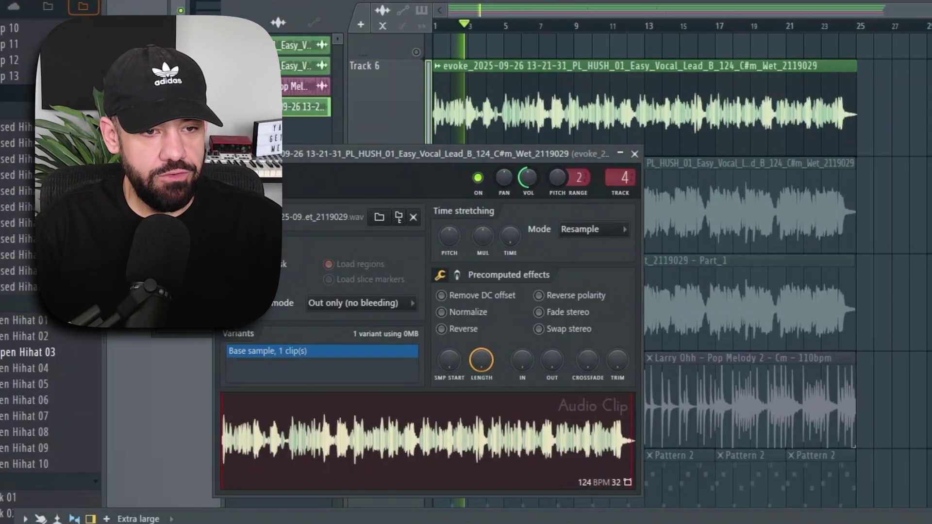
click(640, 154)
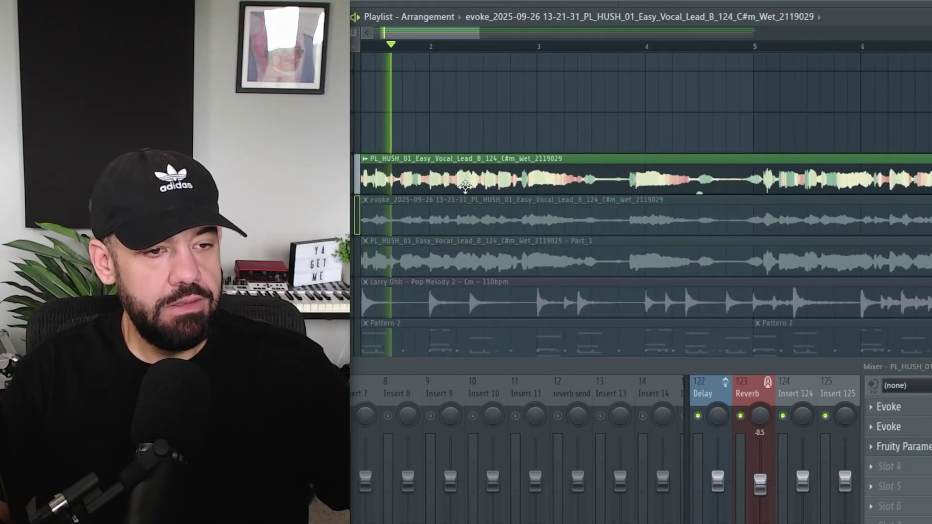
- Place a vocal snippet on the track above and make it a unique Part_2 sample
scroll(601, 222, up, 2)
scroll(600, 224, up, 1)
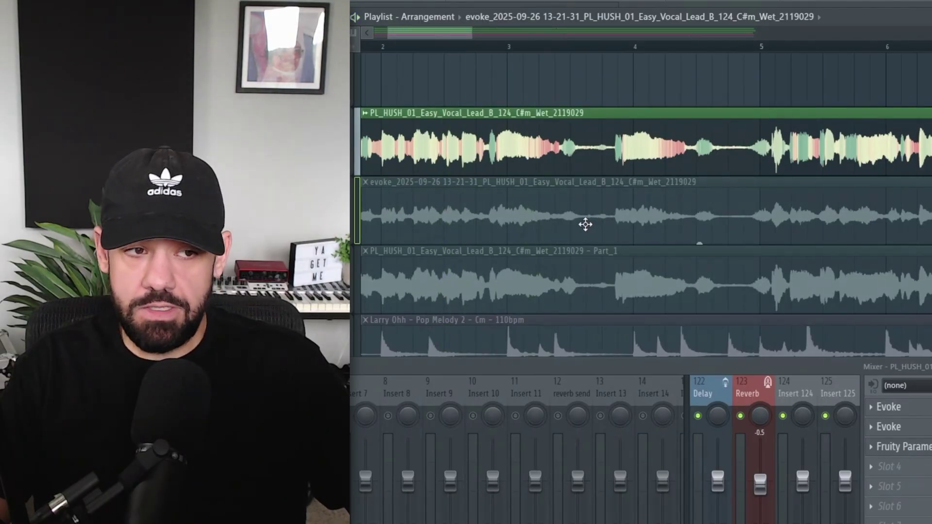
scroll(557, 175, up, 3)
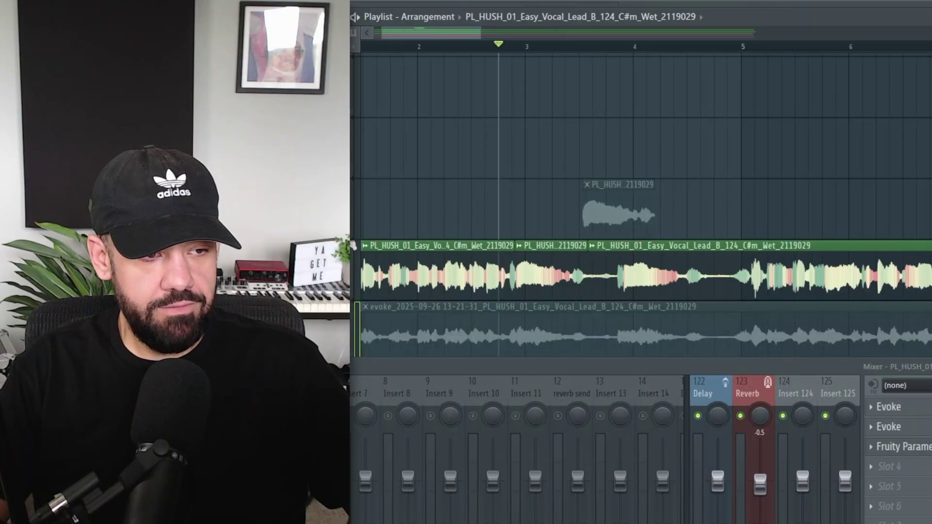
click(615, 193)
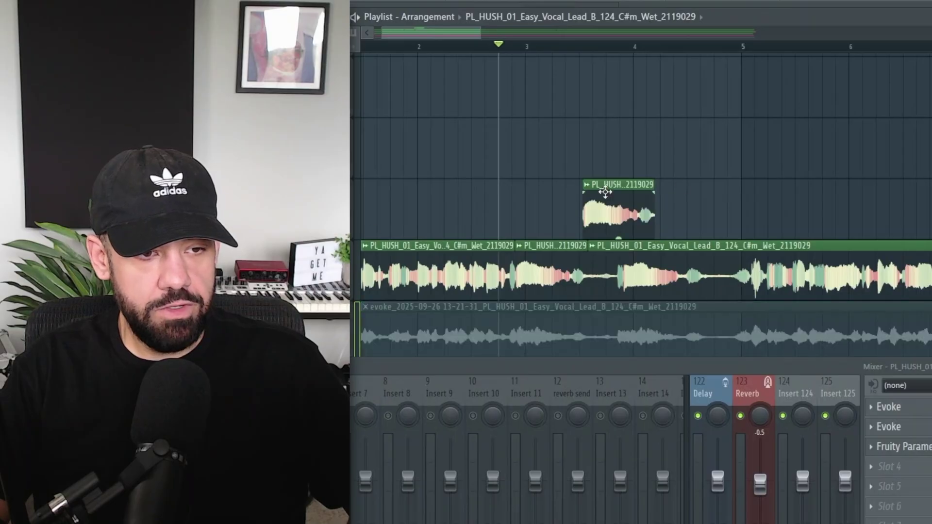
click(587, 185)
click(689, 208)
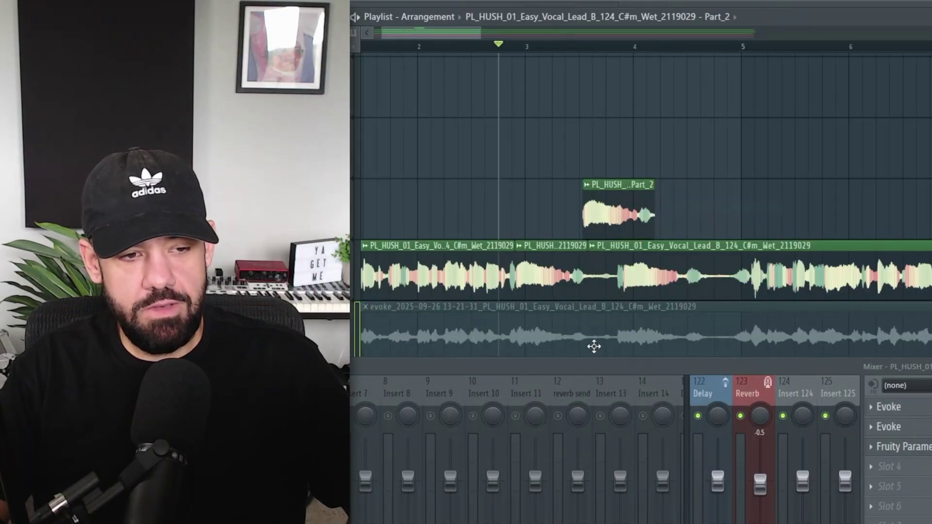
- Chop the snippet into three stutter clips and copy the group one bar later
click(582, 245)
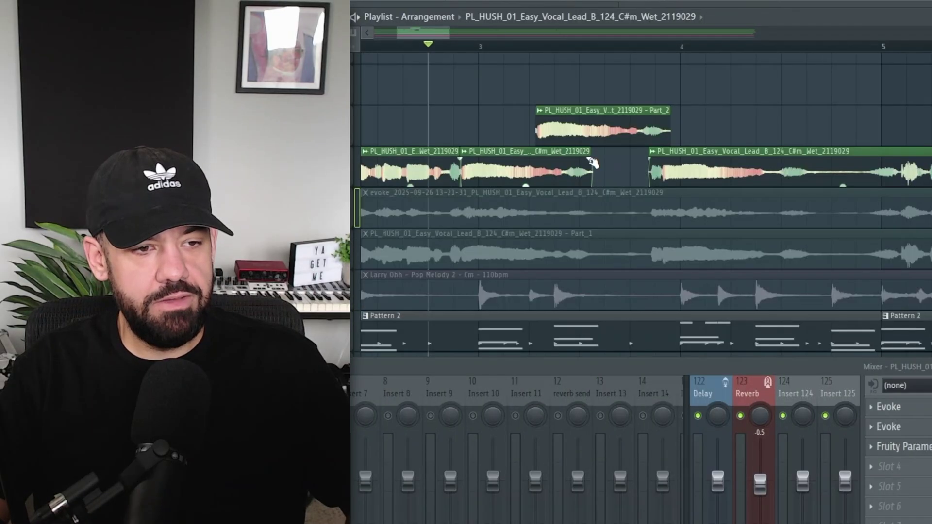
scroll(616, 142, up, 1)
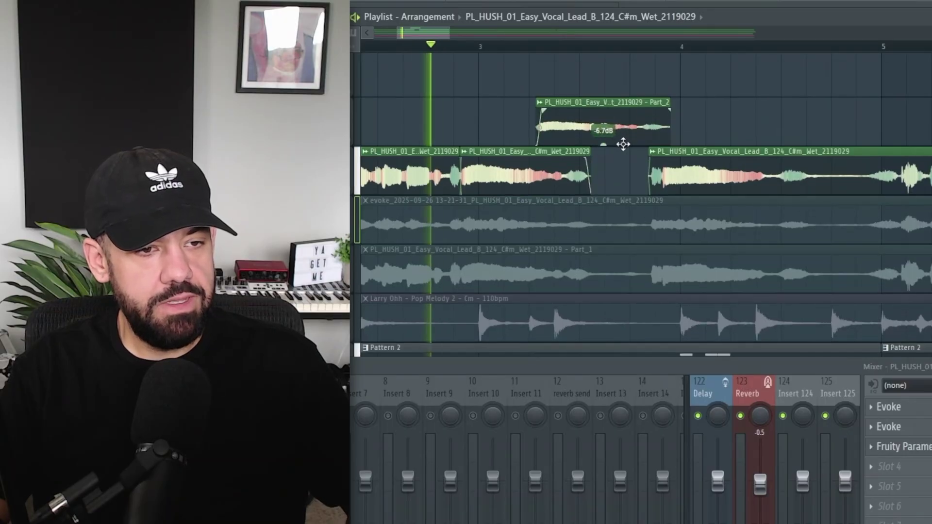
key(space)
drag(707, 72, 753, 103)
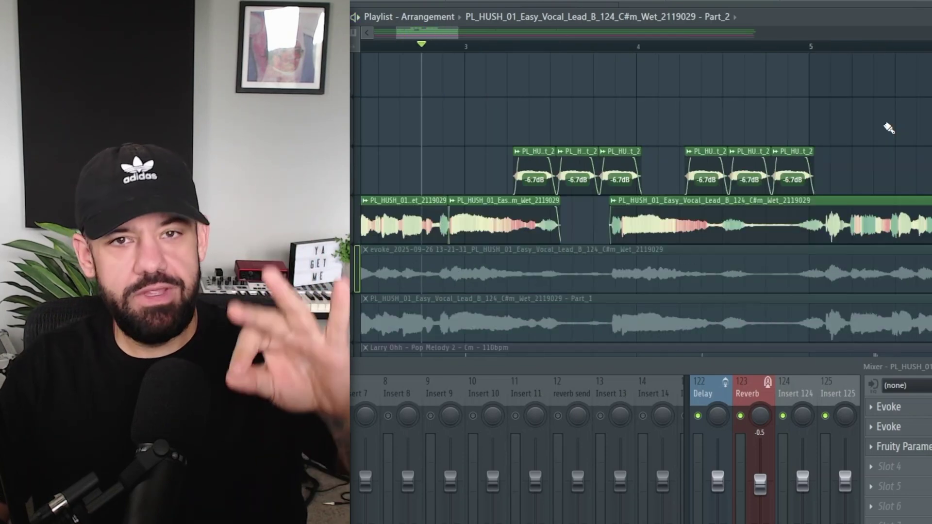
- Route the Part_2 stutter clips to mixer insert 5 and load Fruity Parametric EQ 2 there
double_click(534, 163)
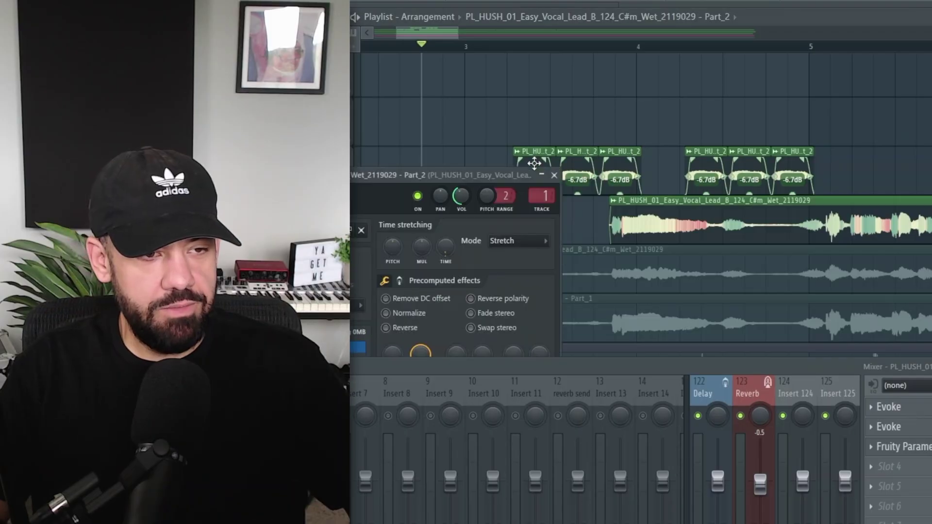
click(546, 211)
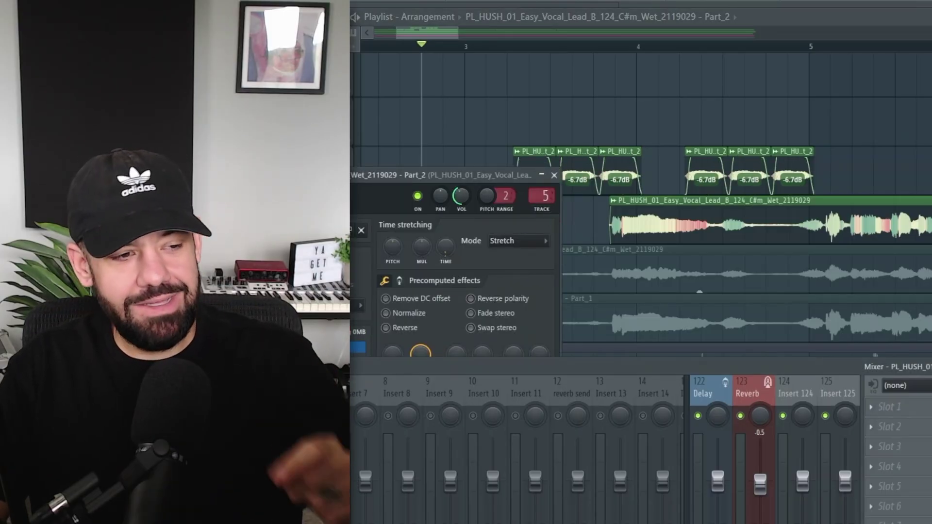
drag(680, 365, 673, 313)
click(890, 355)
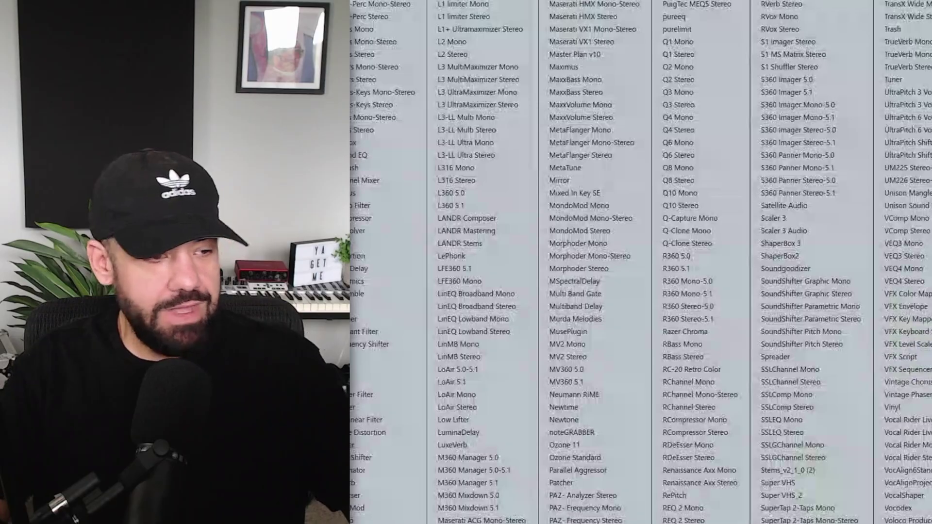
click(473, 302)
- Make EQ band 1 a high-pass and band 7 a steep low-pass, tuning both cutoffs lower
drag(698, 312, 687, 387)
scroll(688, 173, down, 1)
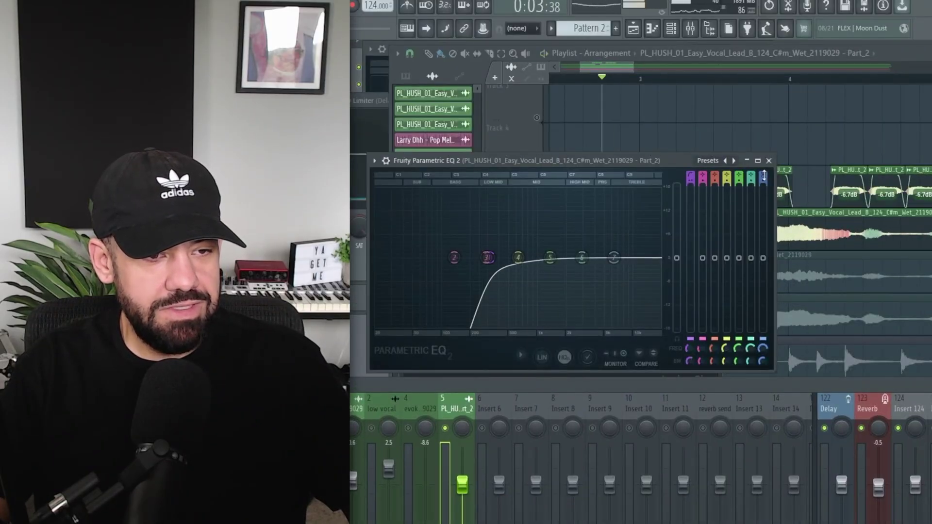
scroll(764, 175, down, 5)
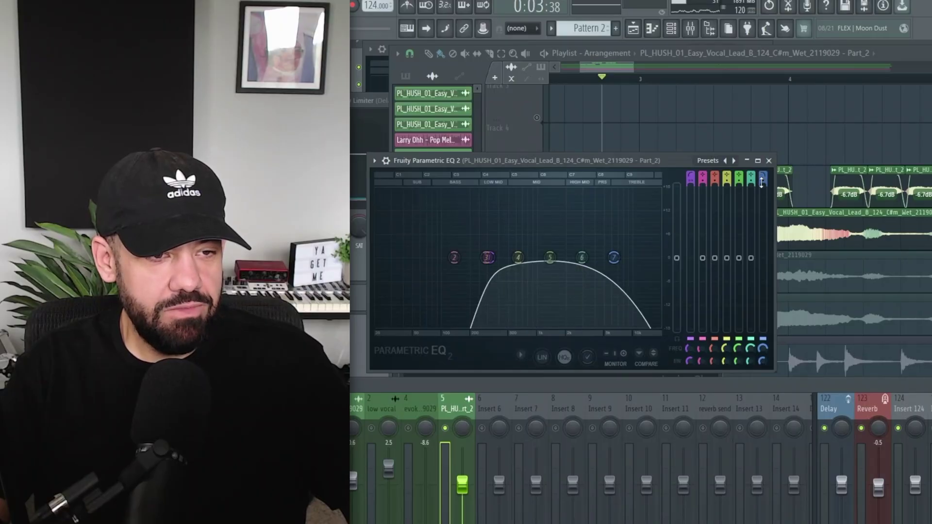
drag(761, 182, 761, 190)
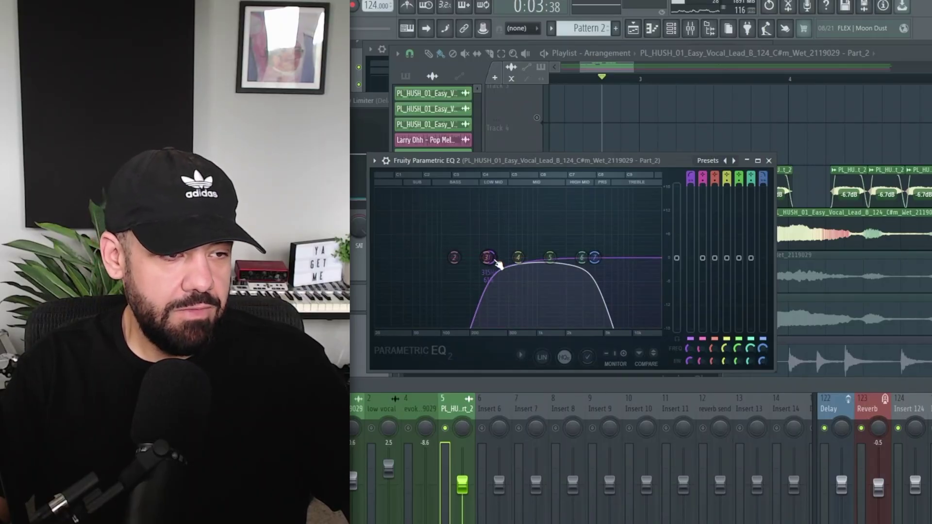
drag(495, 261, 487, 261)
key(space)
drag(598, 261, 582, 261)
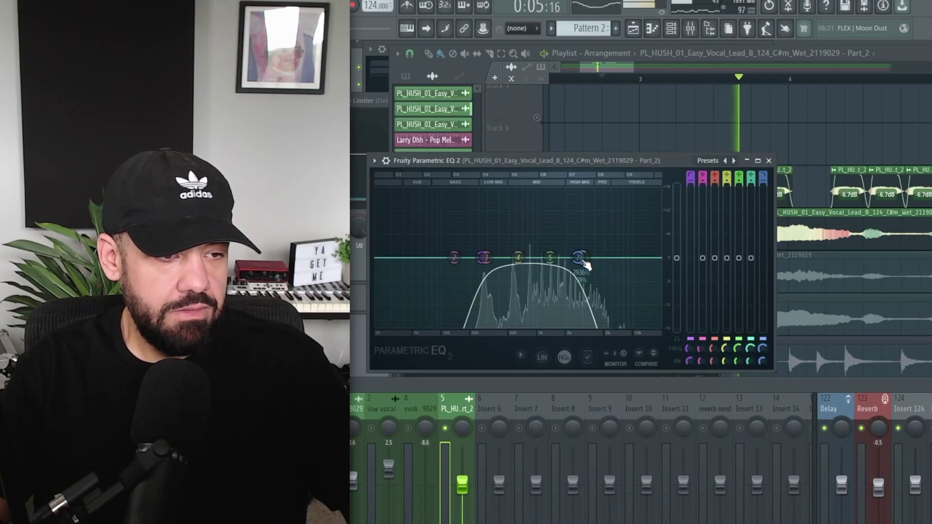
key(space)
click(770, 161)
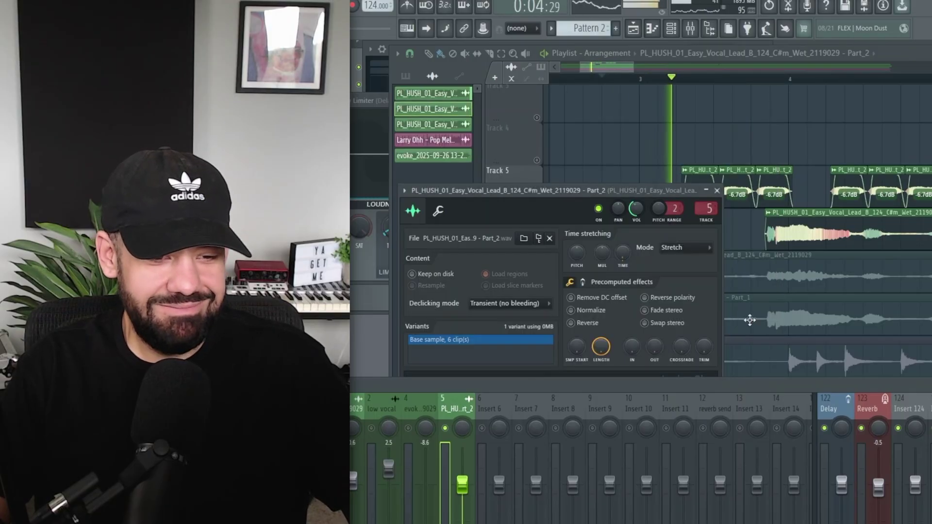
drag(705, 383, 713, 358)
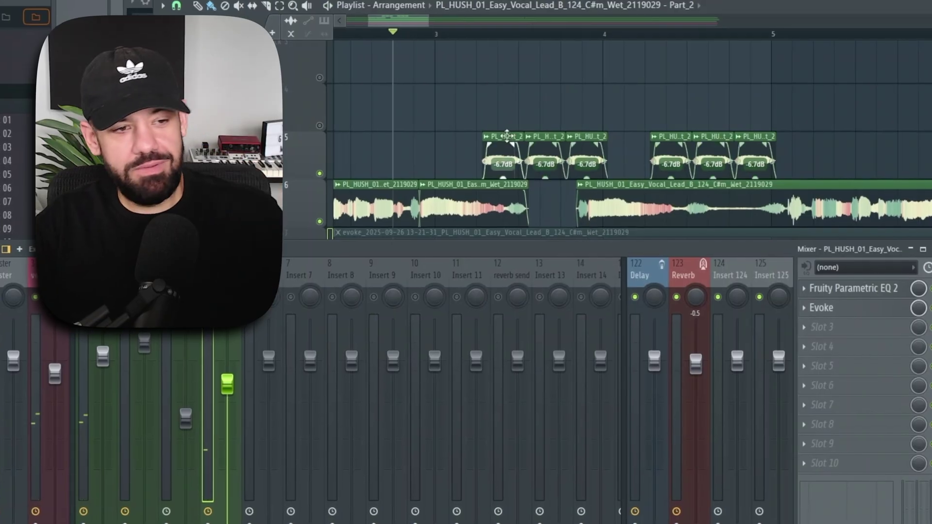
- Add a falling volume automation clip across the first stutter group and copy it to the second
scroll(539, 94, up, 3)
click(415, 136)
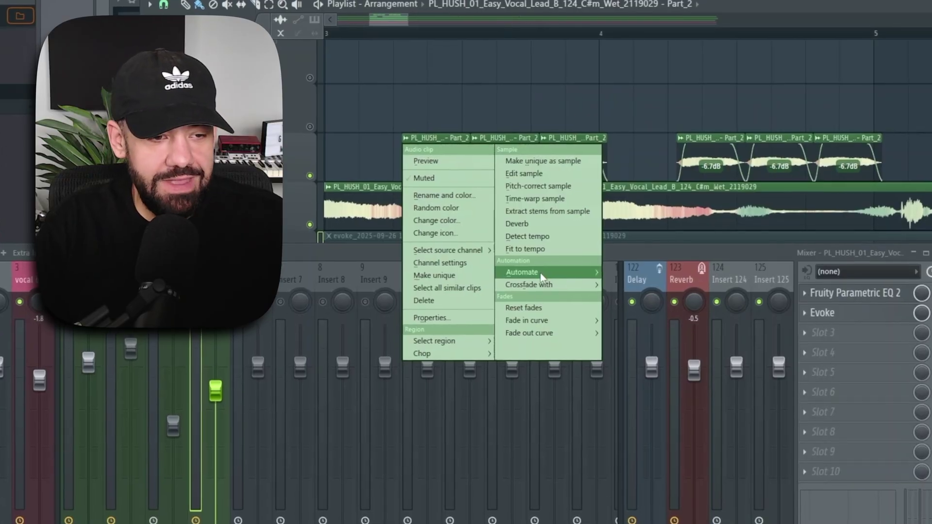
mouse_move(582, 271)
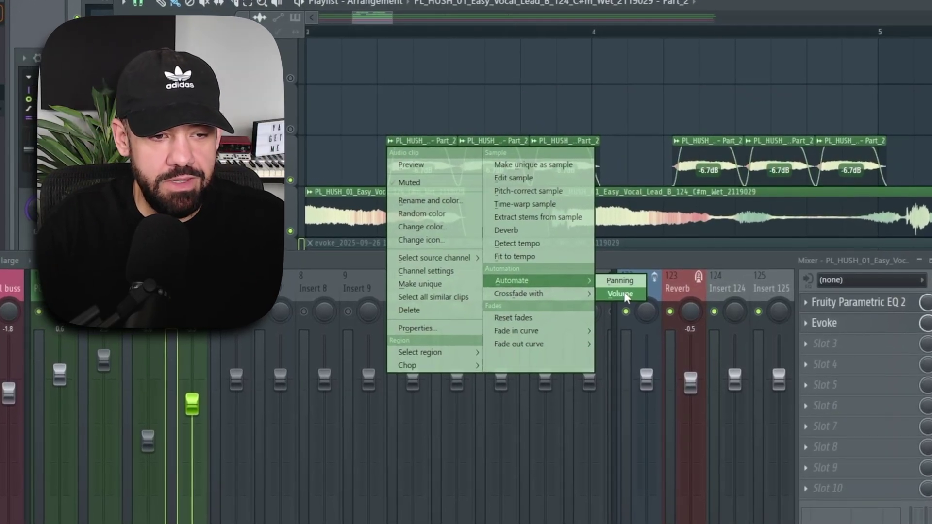
click(624, 290)
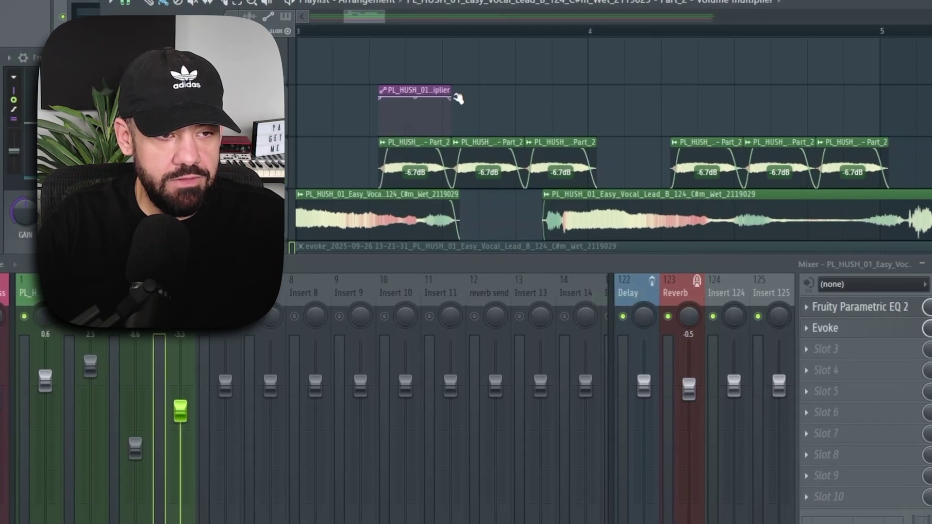
drag(454, 92, 598, 92)
drag(597, 98, 601, 125)
drag(466, 91, 768, 96)
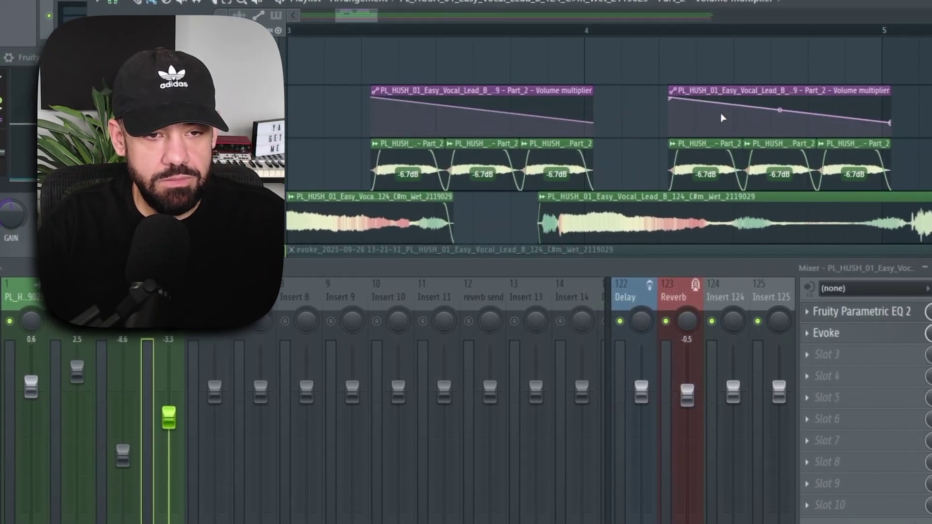
- Add a panning automation clip above the volume one and shape it into a short pulse
click(370, 146)
mouse_move(524, 295)
click(618, 296)
drag(362, 147, 362, 64)
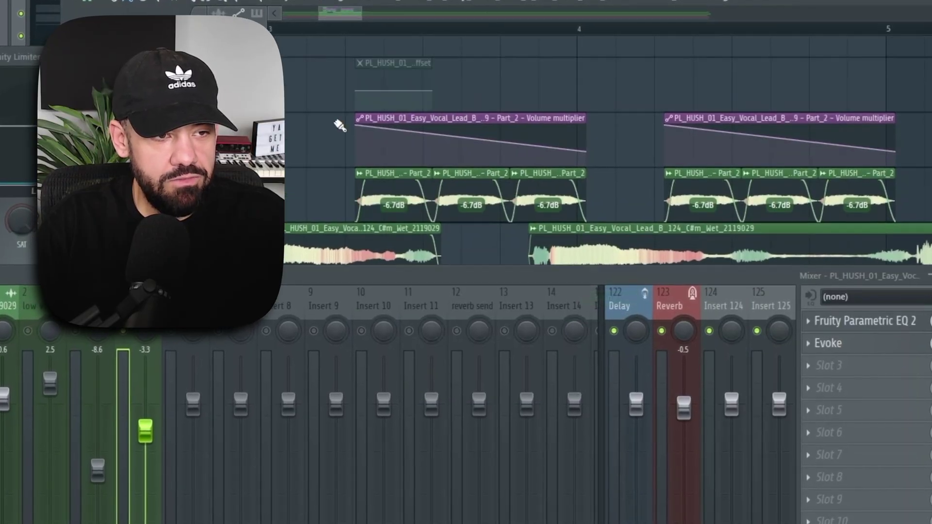
scroll(447, 80, up, 2)
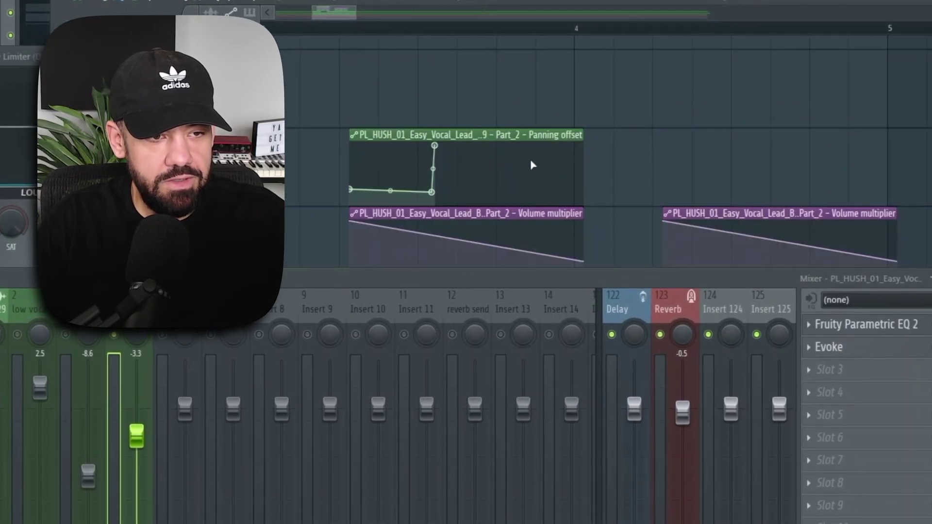
drag(533, 165, 502, 145)
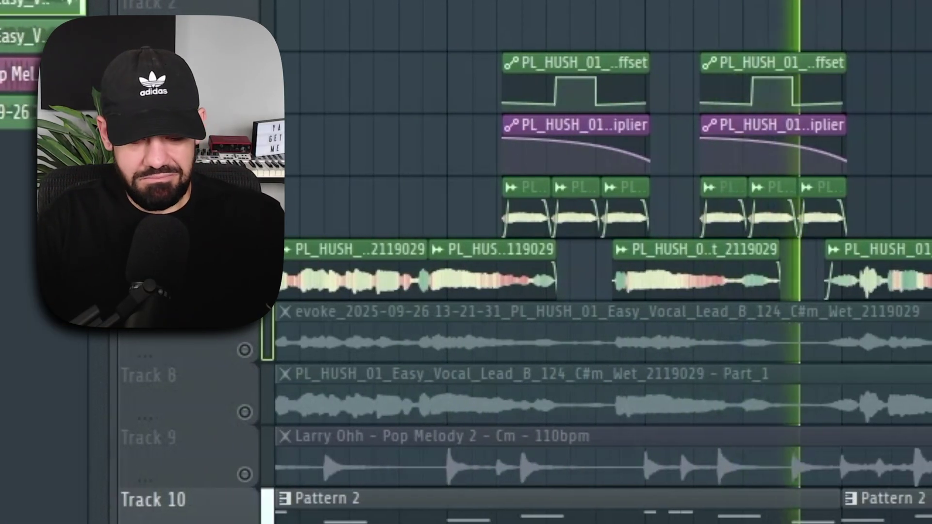
scroll(769, 272, down, 2)
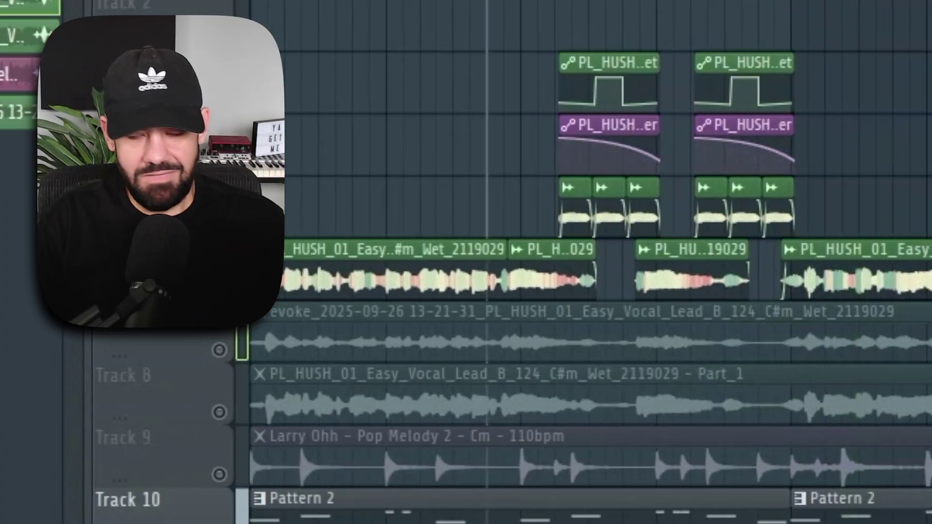